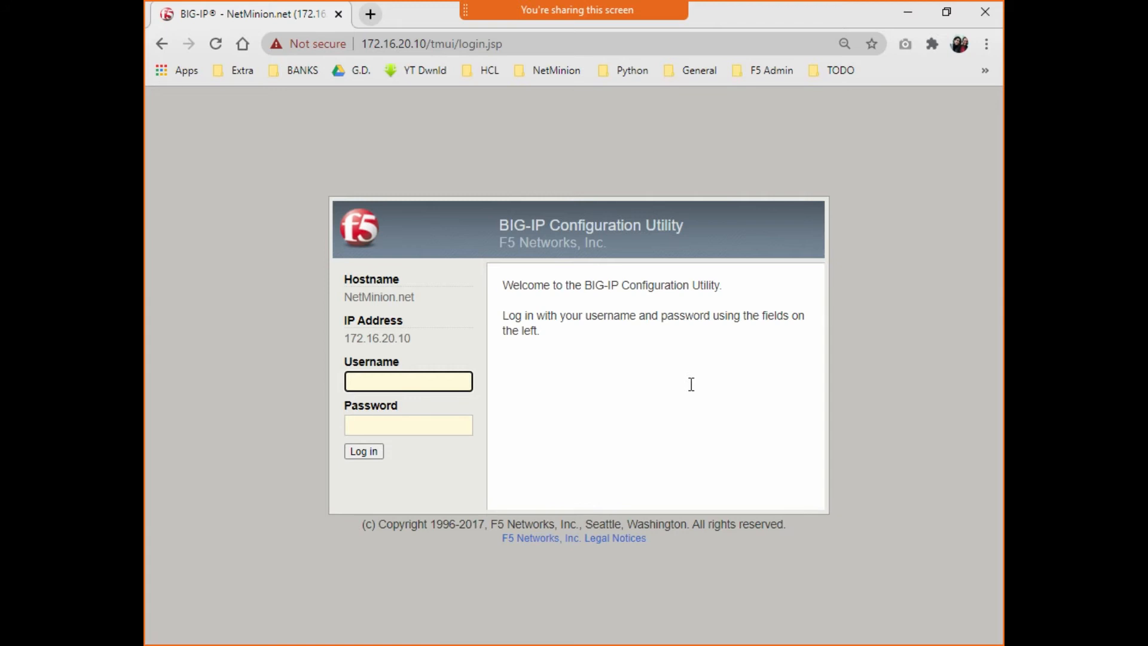
- Log in to the BIG-IP Configuration Utility with the administrator username and password
type("admin")
key("Tab")
type("*********")
key("Return")
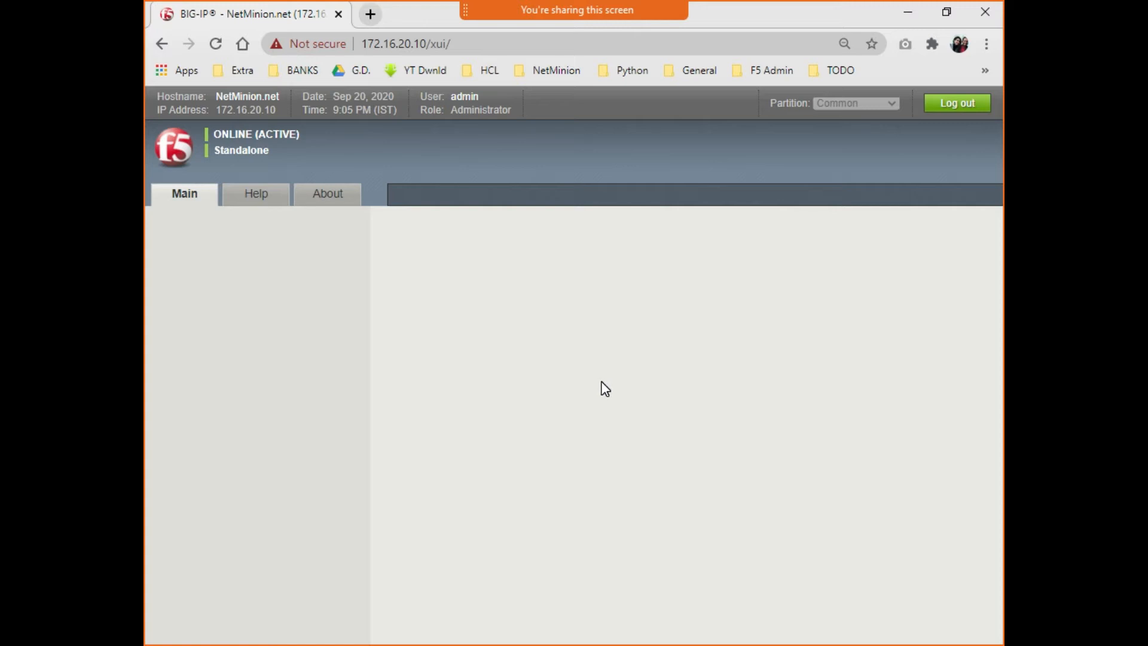
- In tmsh, run 'save sys config file SCF_Set no-passphrase' to save the configuration
key("alt+Tab")
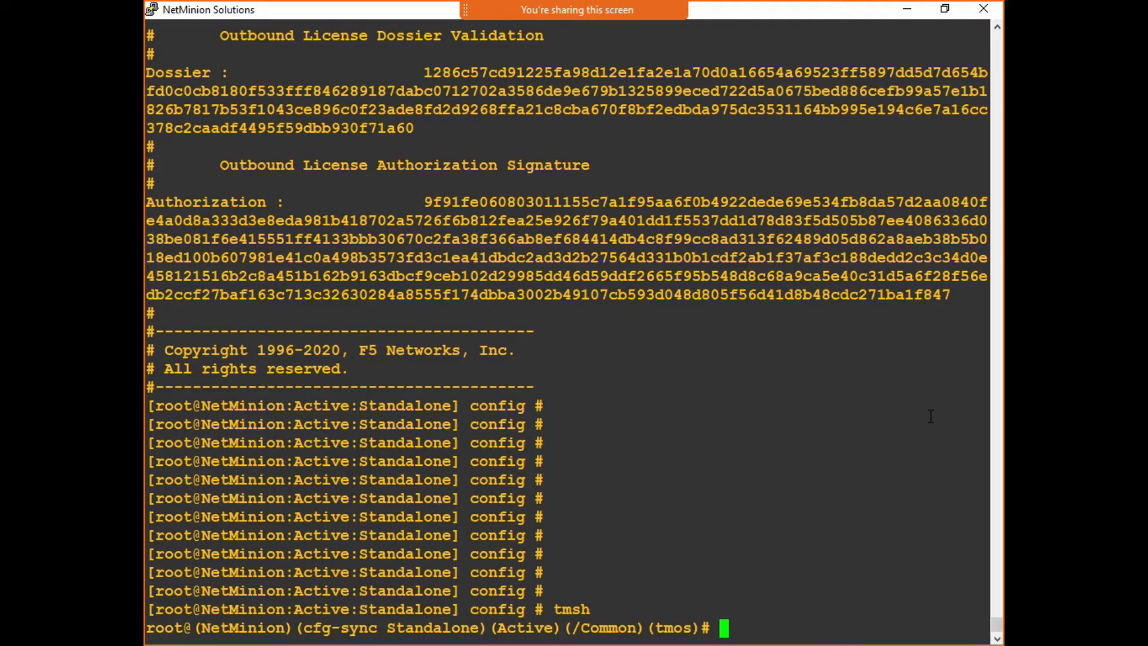
key("Return")
key("Return")
key("Return")
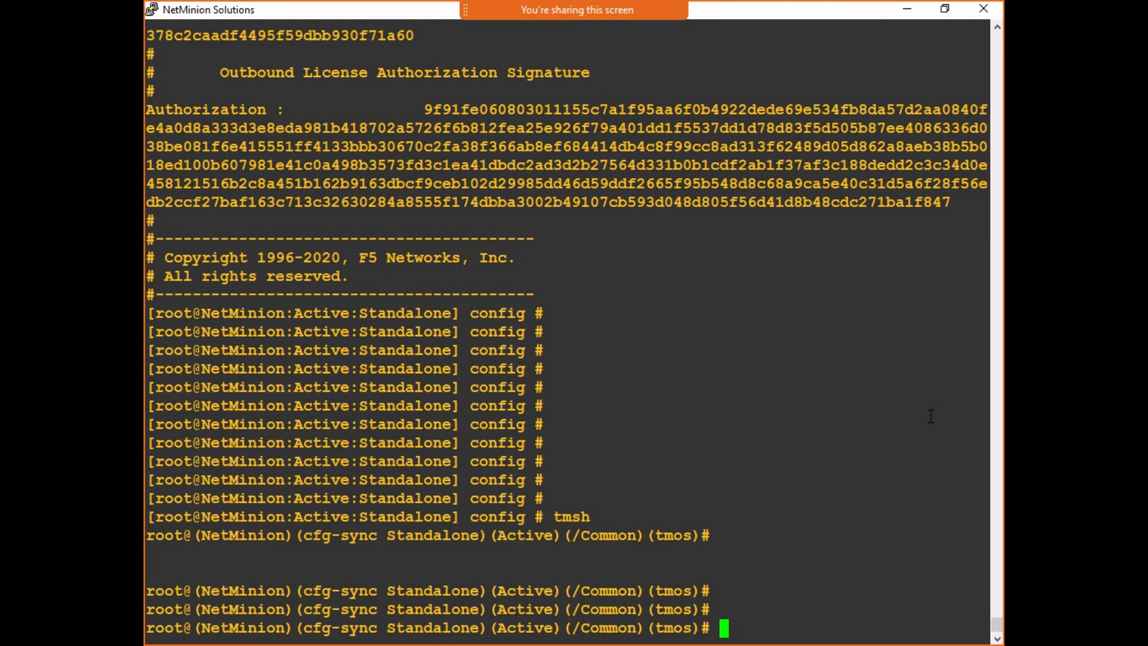
type("save sy")
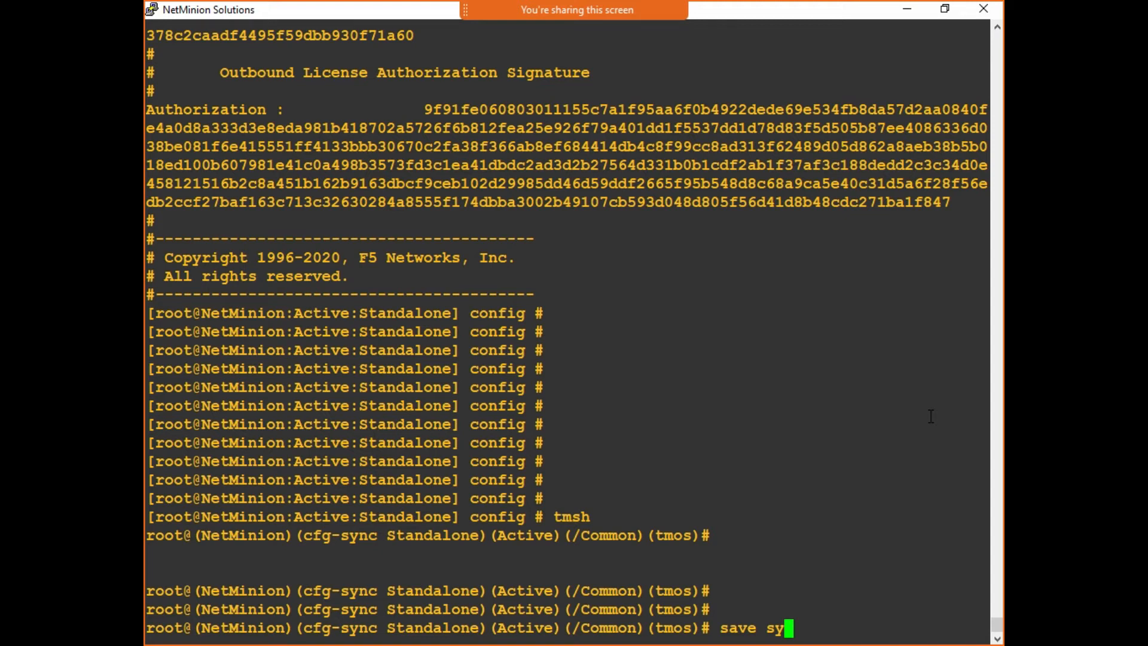
type("s s")
key("BackSpace")
key("BackSpace")
type("con")
key("Tab")
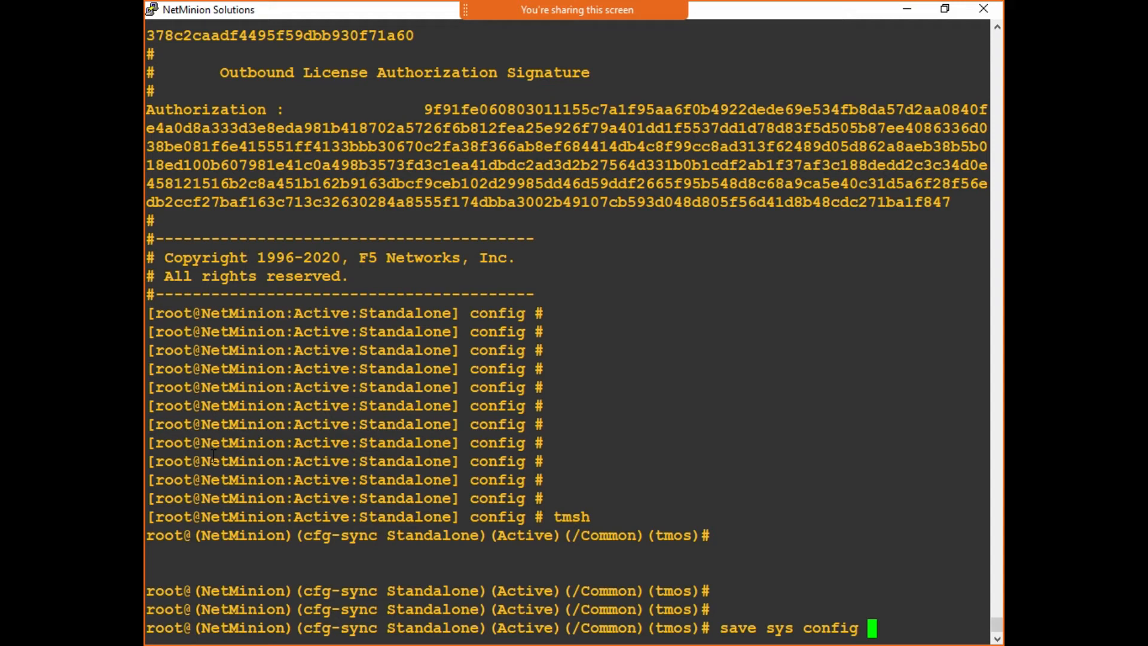
type("file SCF_")
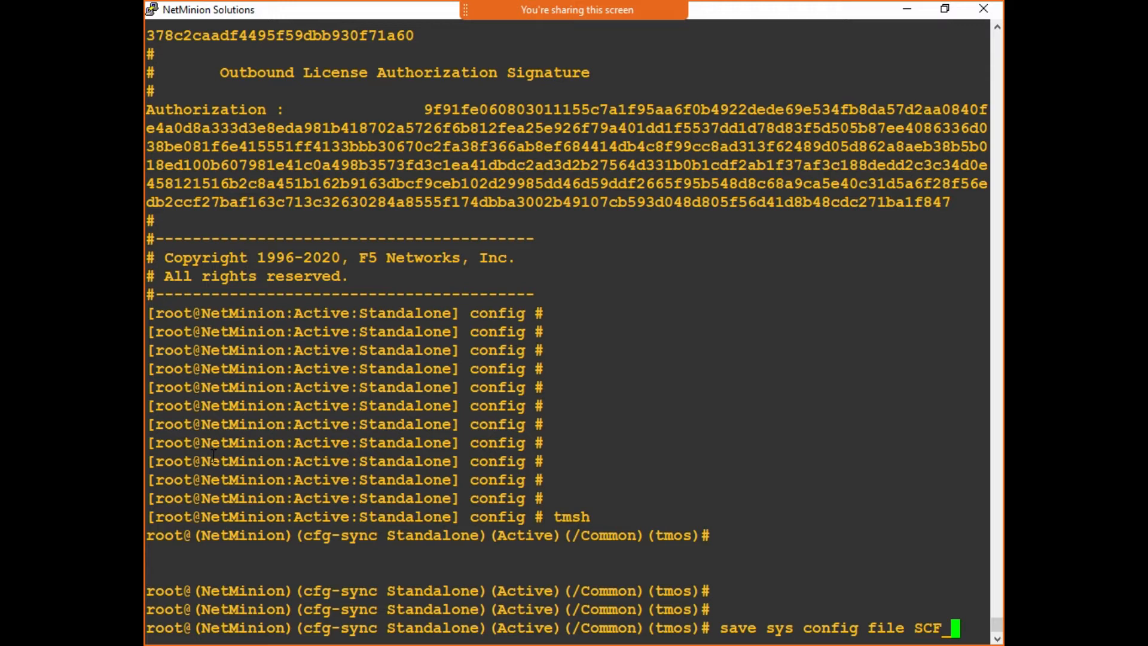
type("Set no-passphrase")
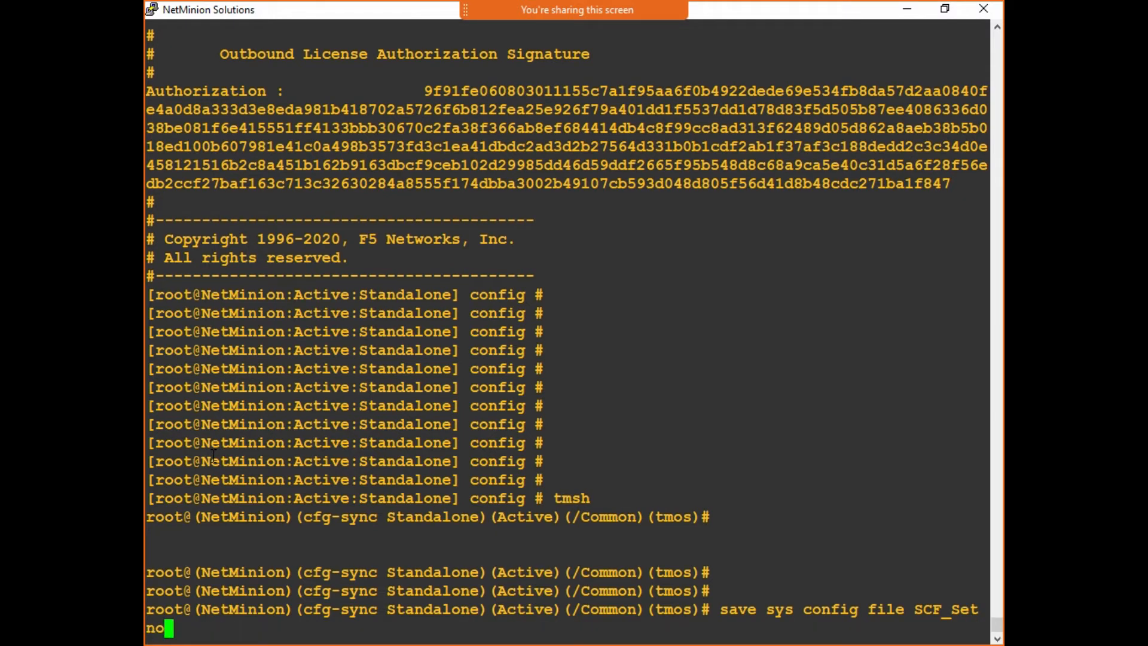
key("Return")
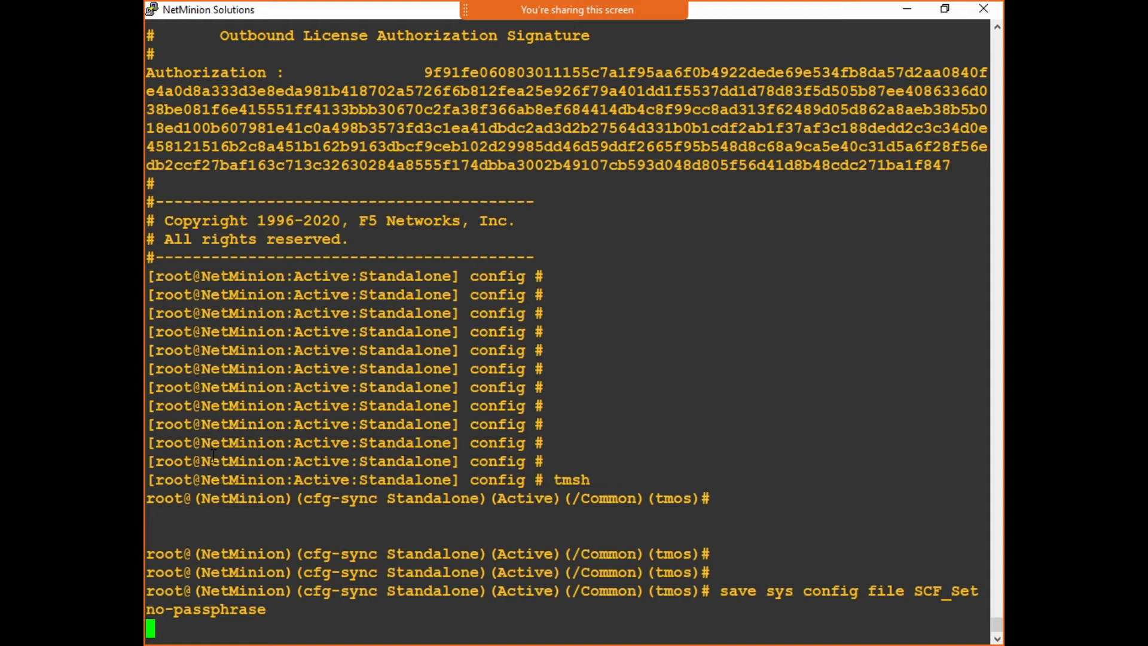
left_click(537, 629)
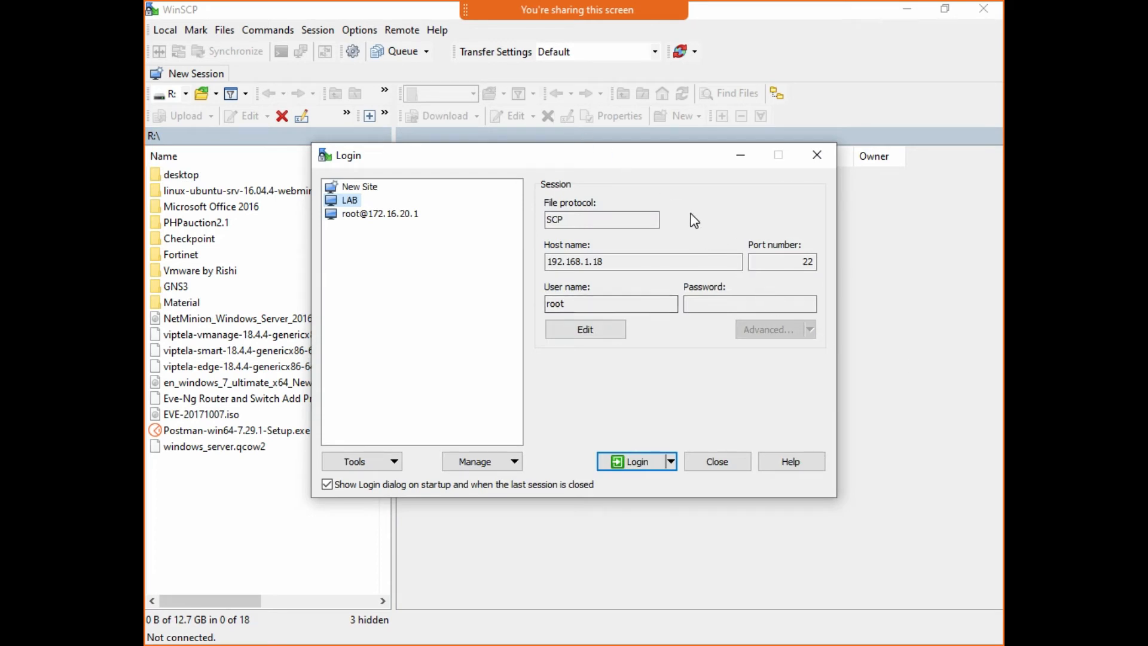
- Log in over SFTP to 172.16.20.10 using the saved BIG-IP site
left_click(401, 214)
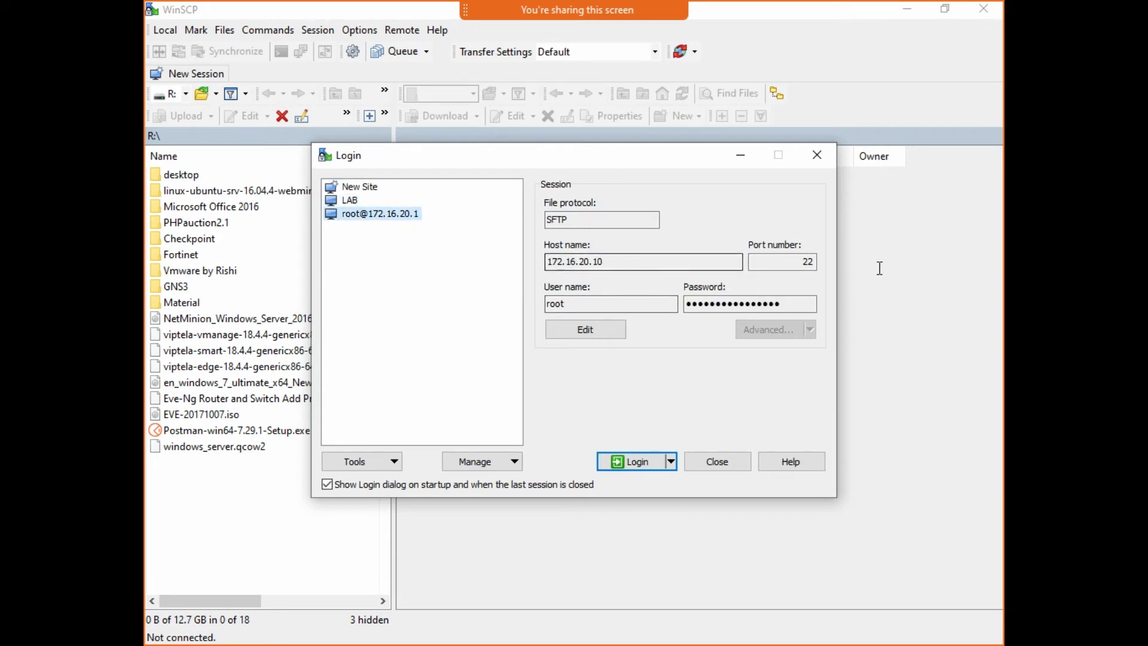
left_click(548, 261)
left_click_drag(547, 261, 605, 264)
left_click(626, 264)
left_click_drag(550, 303, 584, 306)
left_click(584, 305)
left_click_drag(721, 304, 787, 306)
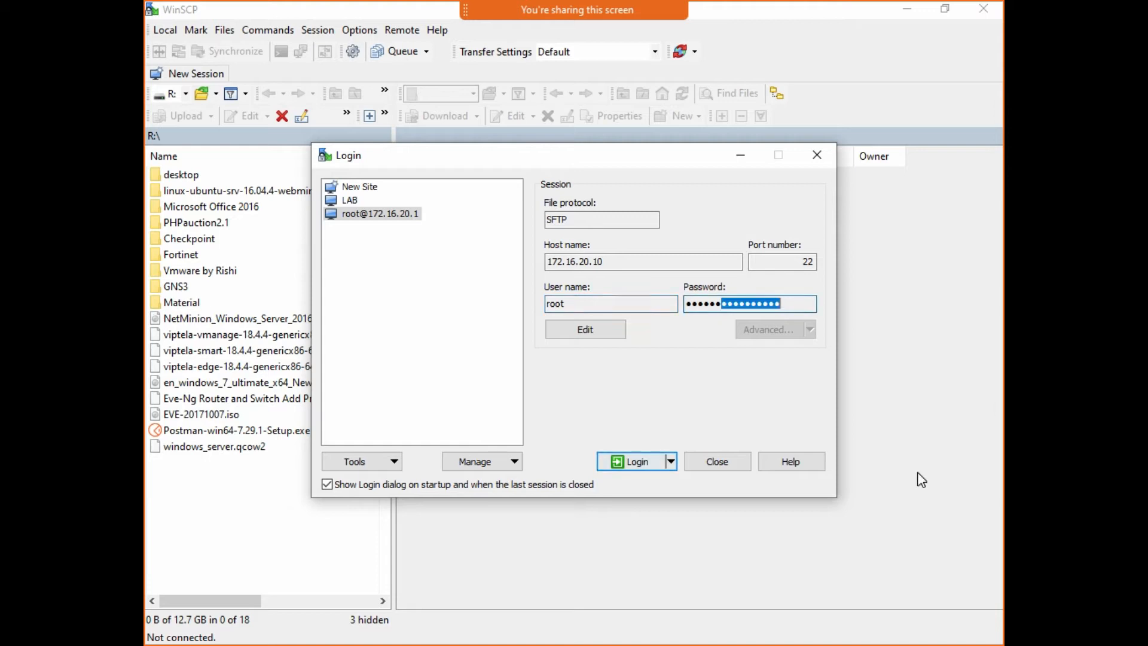
left_click(627, 460)
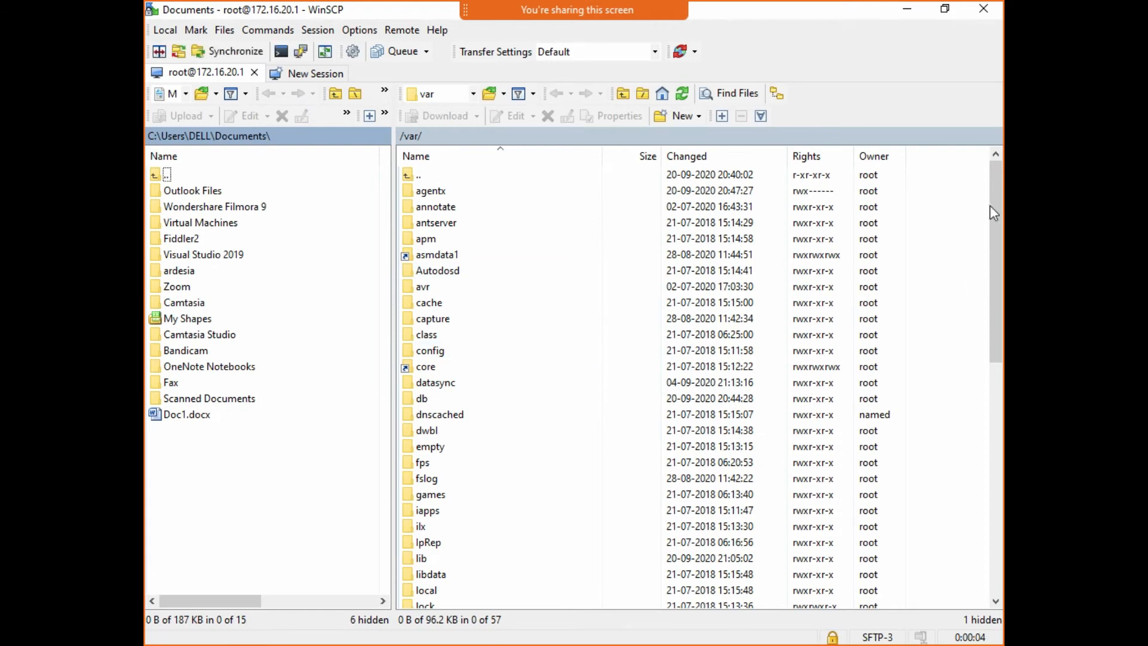
- Switch the remote panel to the / <root> folder, then minimize WinSCP
scroll(906, 361, "down", 10)
scroll(904, 377, "up", 10)
left_click(473, 94)
left_click(433, 110)
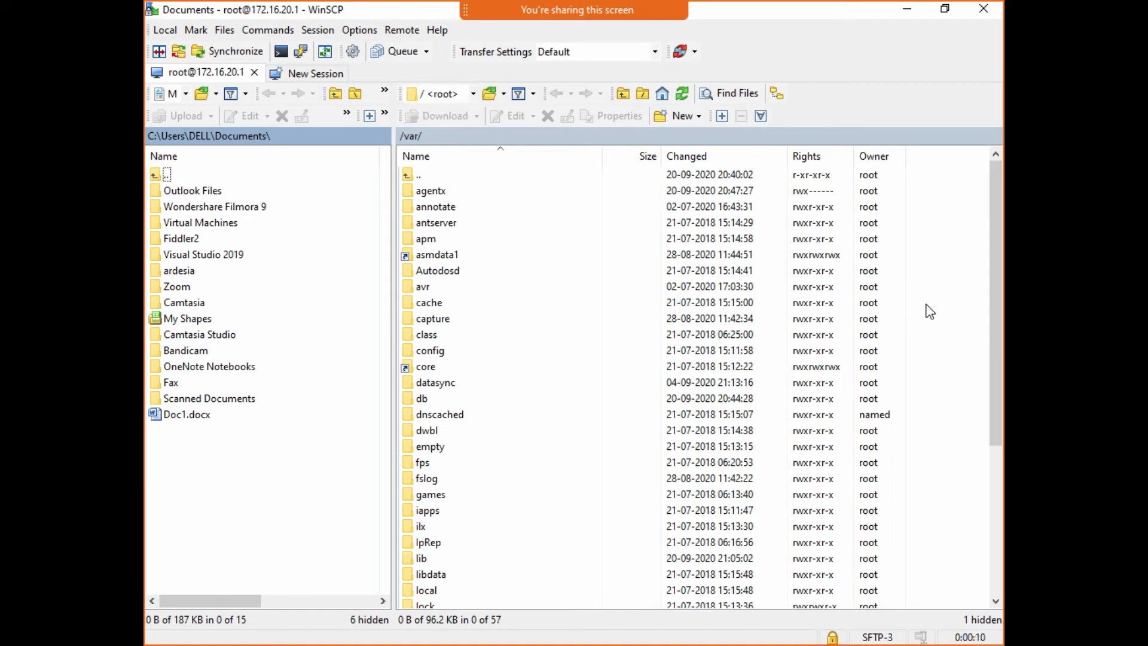
scroll(874, 239, "down", 5)
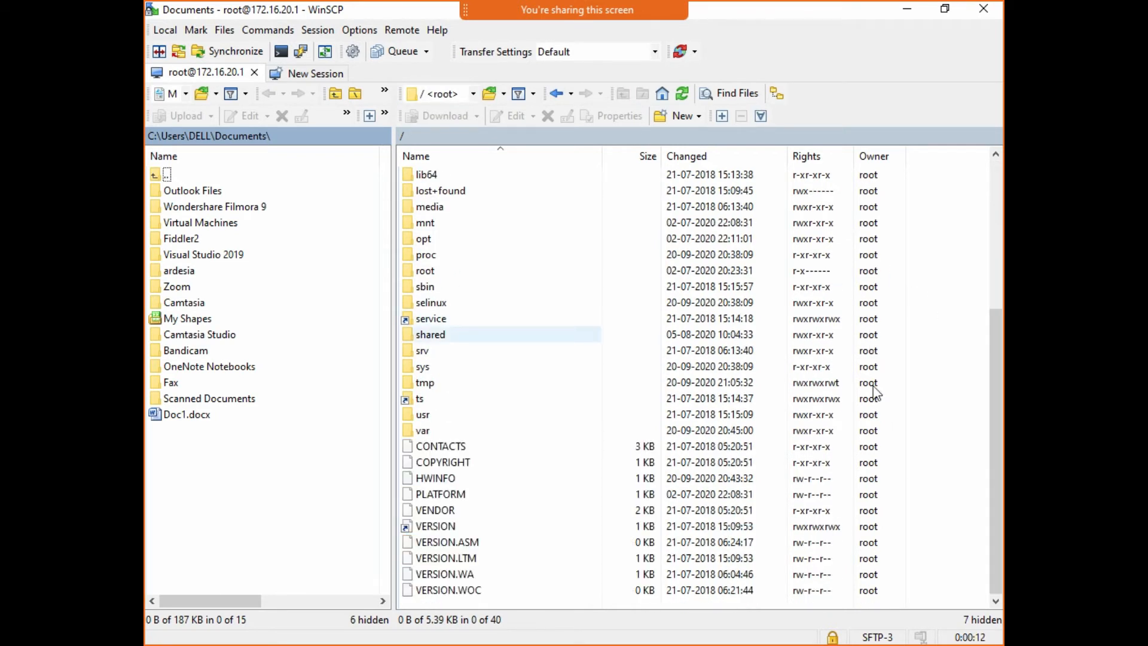
scroll(873, 430, "up", 5)
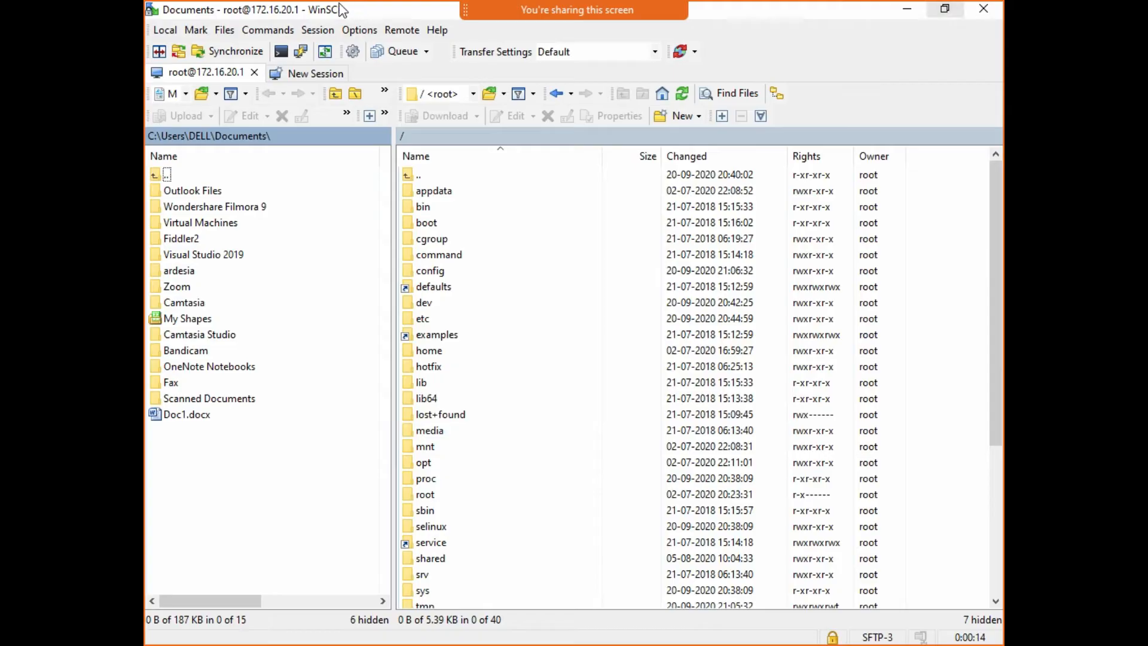
left_click(907, 9)
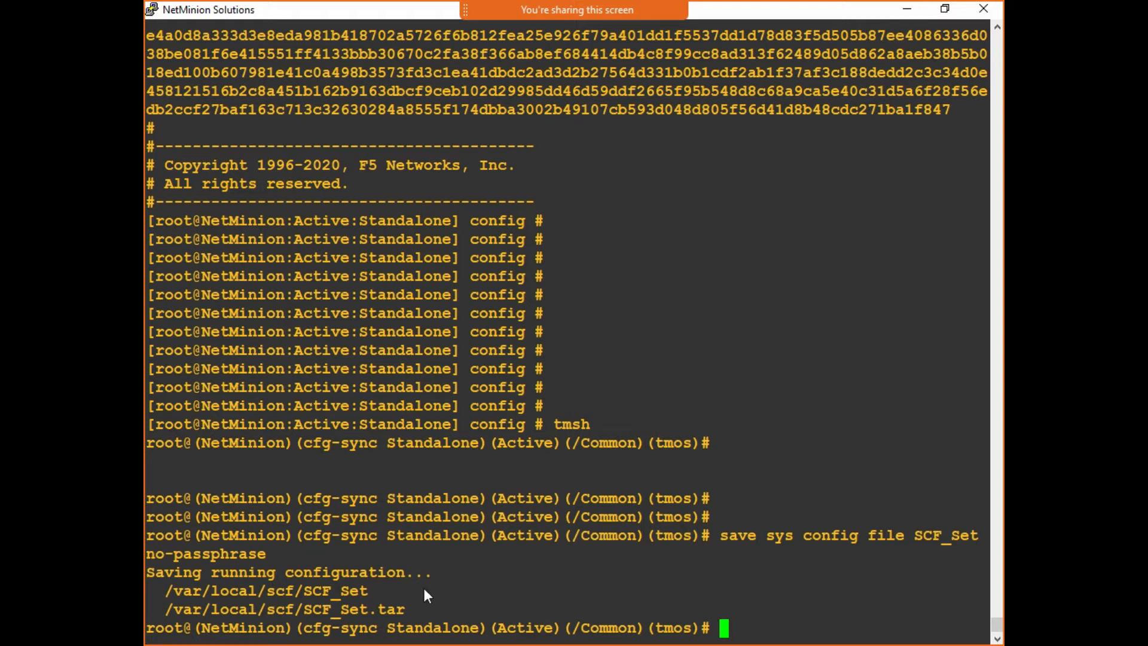
left_click_drag(147, 572, 711, 571)
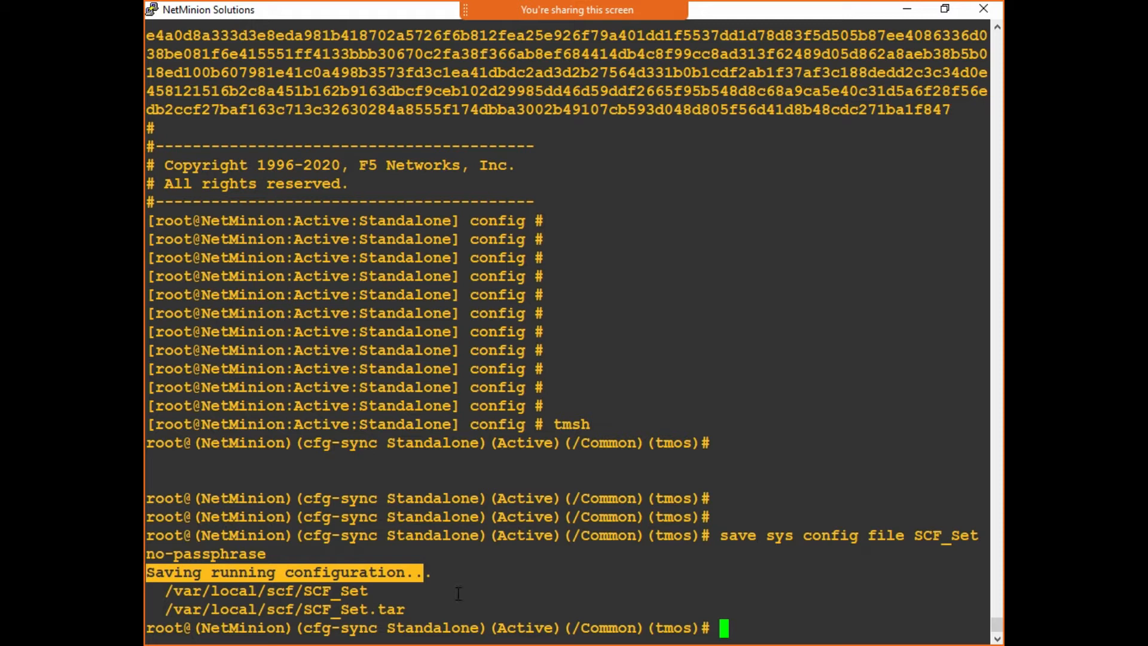
left_click_drag(456, 592, 697, 600)
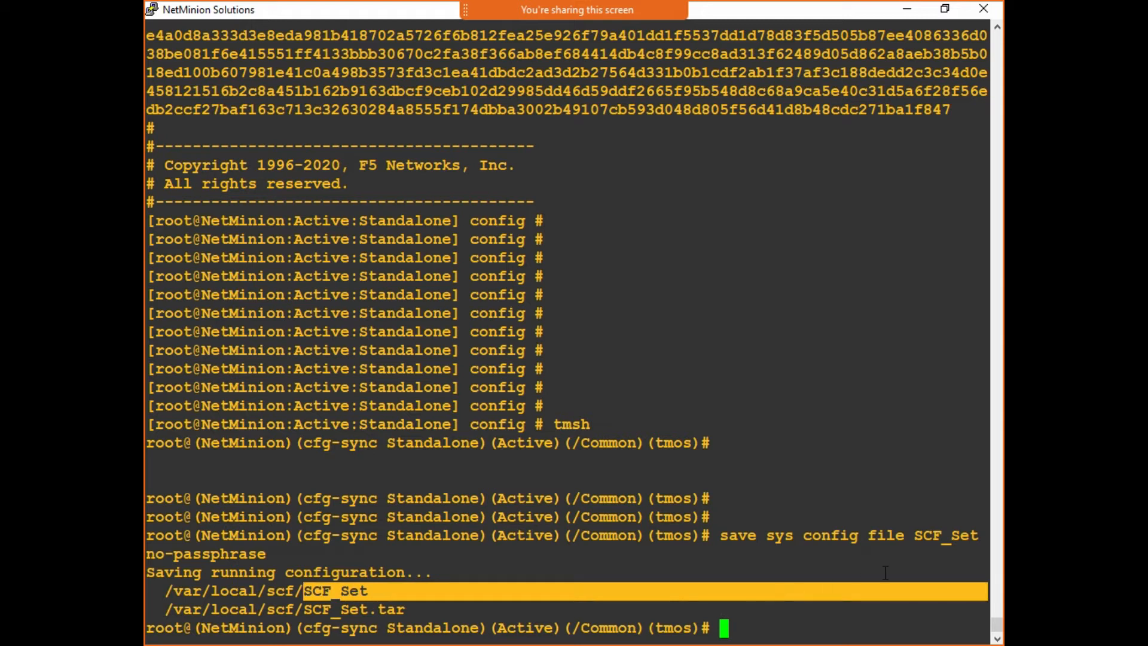
left_click_drag(344, 534, 394, 537)
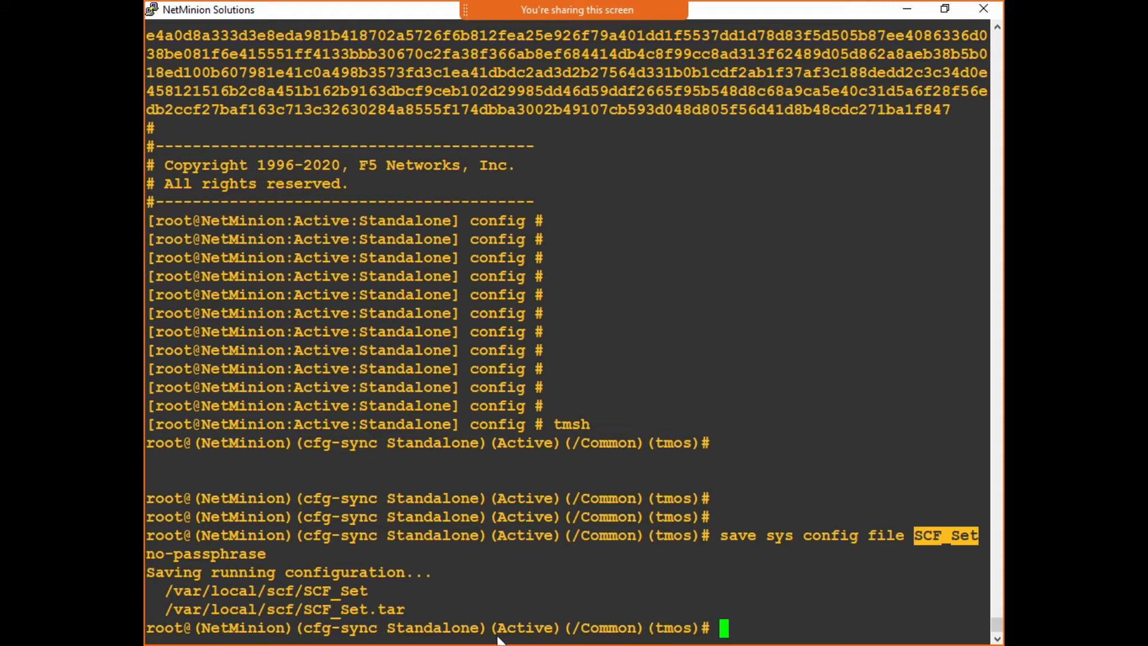
- In WinSCP's remote panel, browse into the /var/local folder
left_click(379, 580)
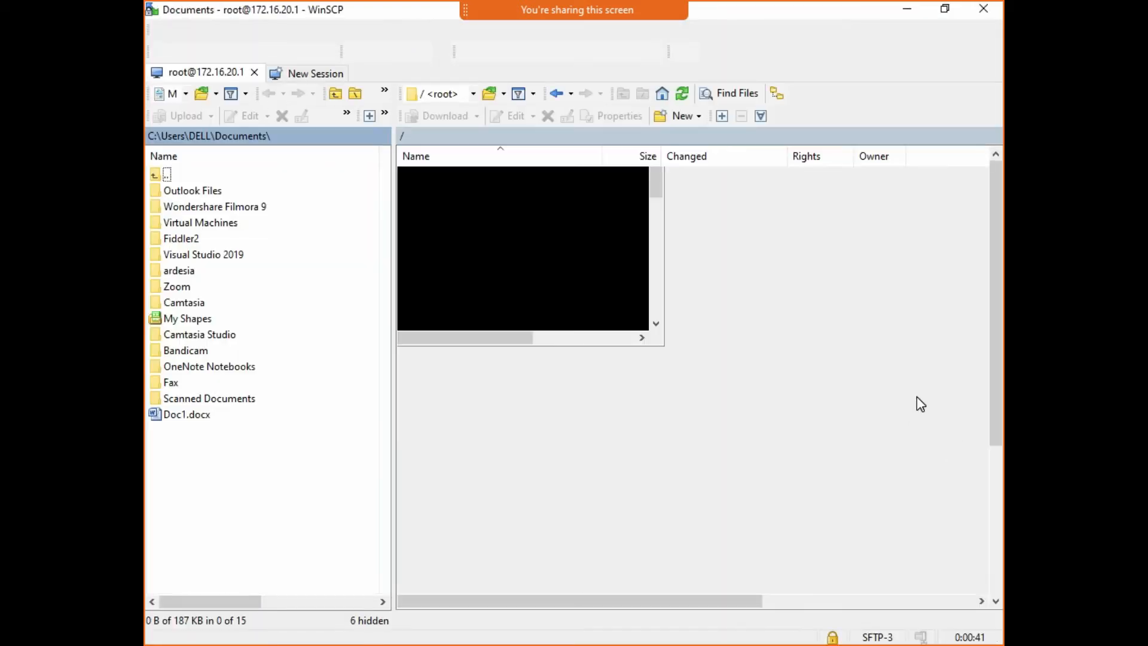
scroll(883, 441, "down", 3)
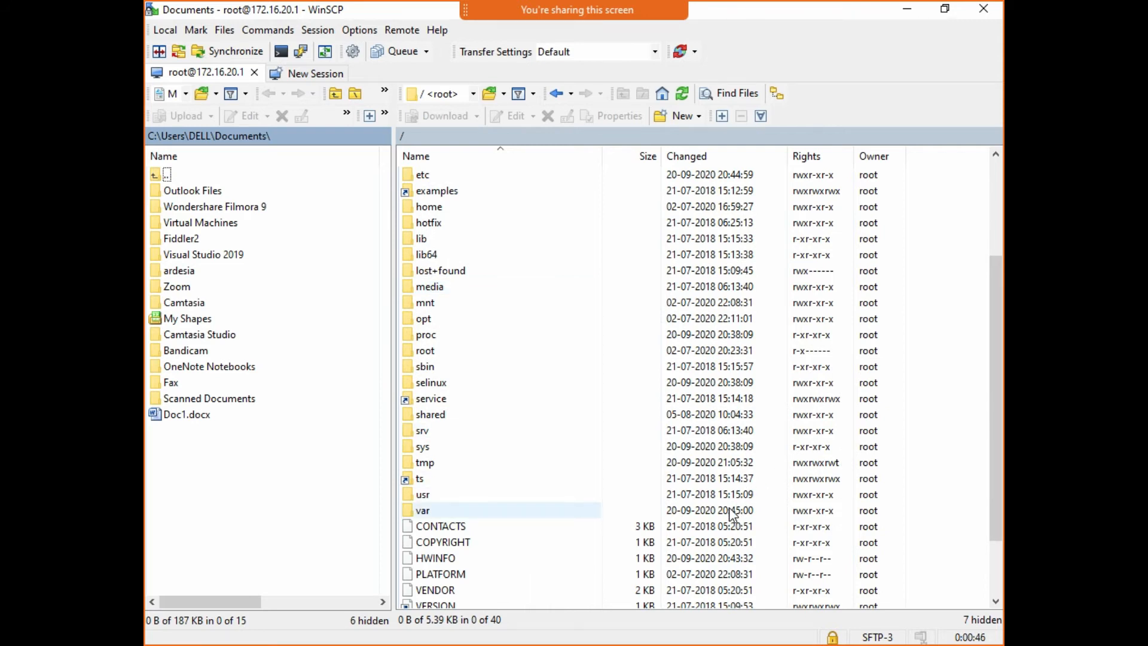
double_click(707, 512)
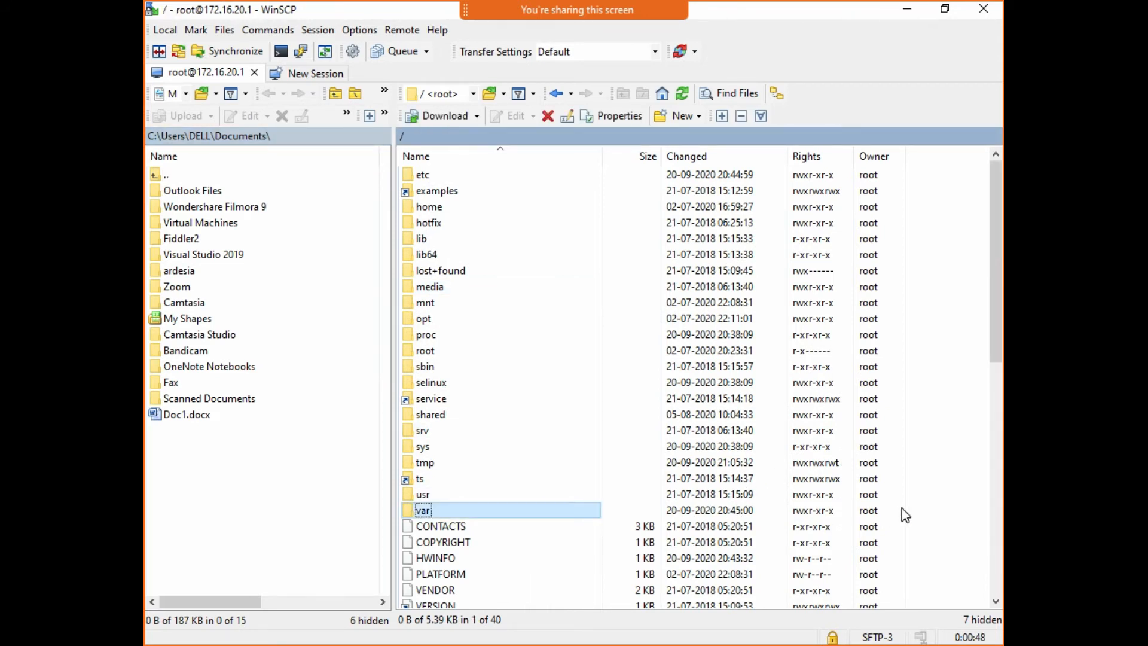
scroll(813, 395, "down", 2)
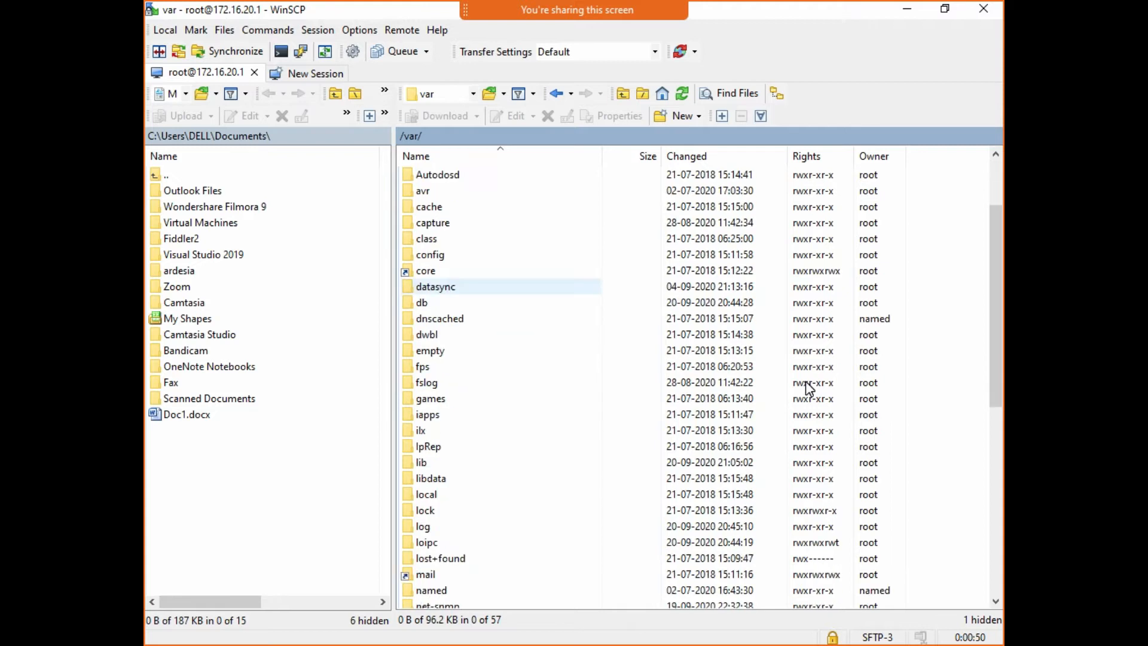
type("l")
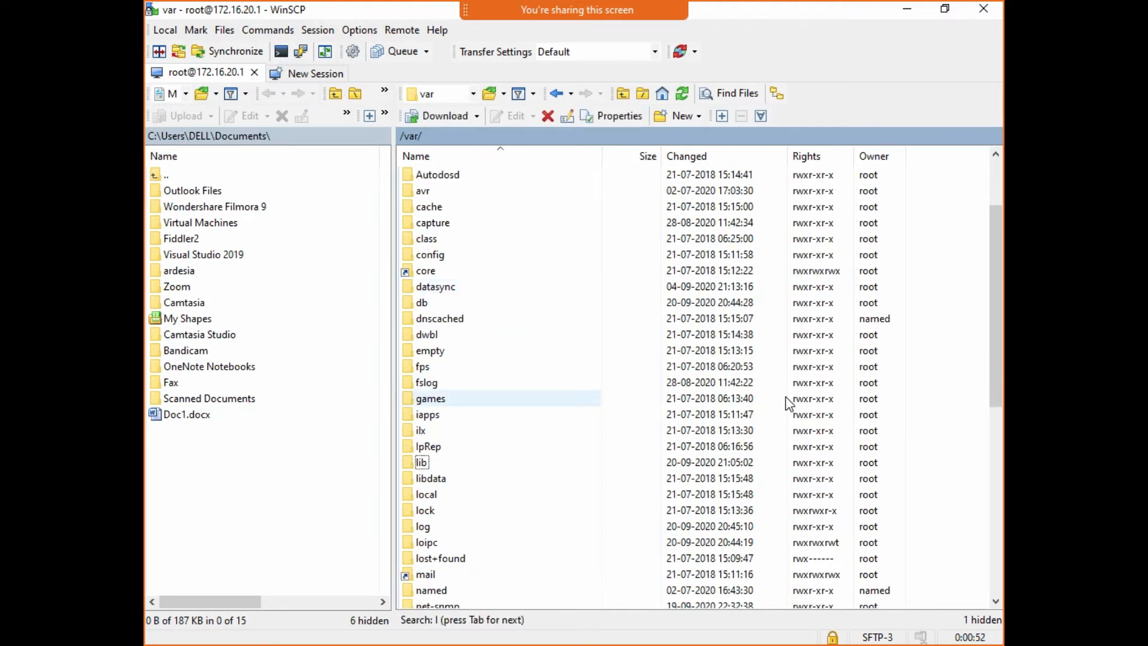
double_click(720, 495)
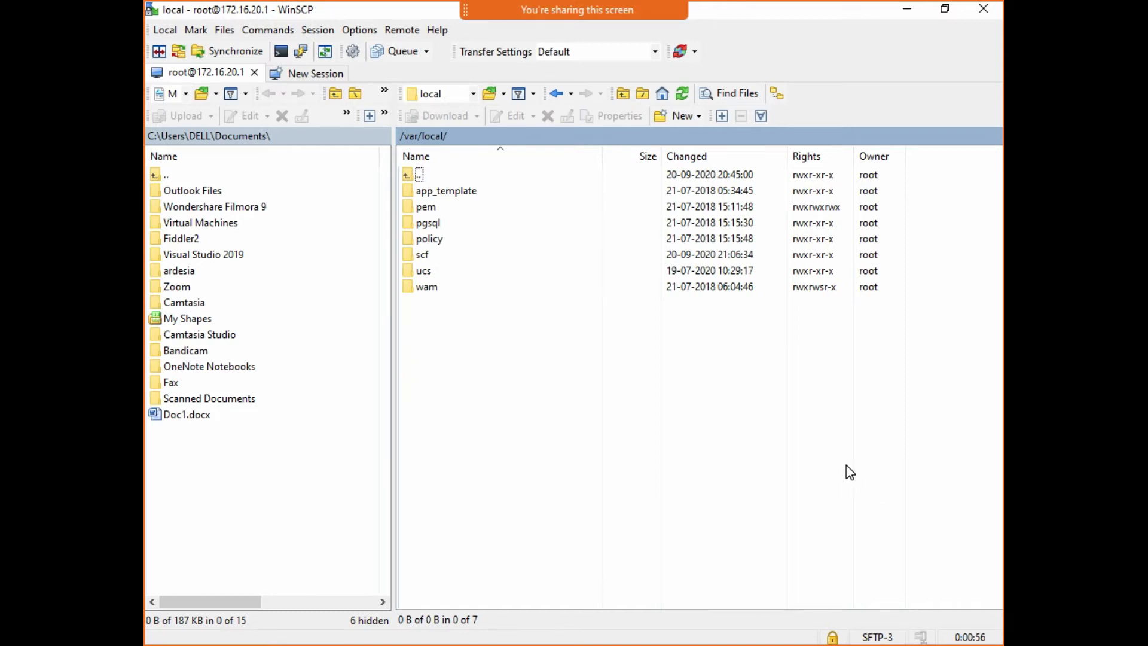
- Open the scf folder and select the SCF_Set file
left_click(721, 272)
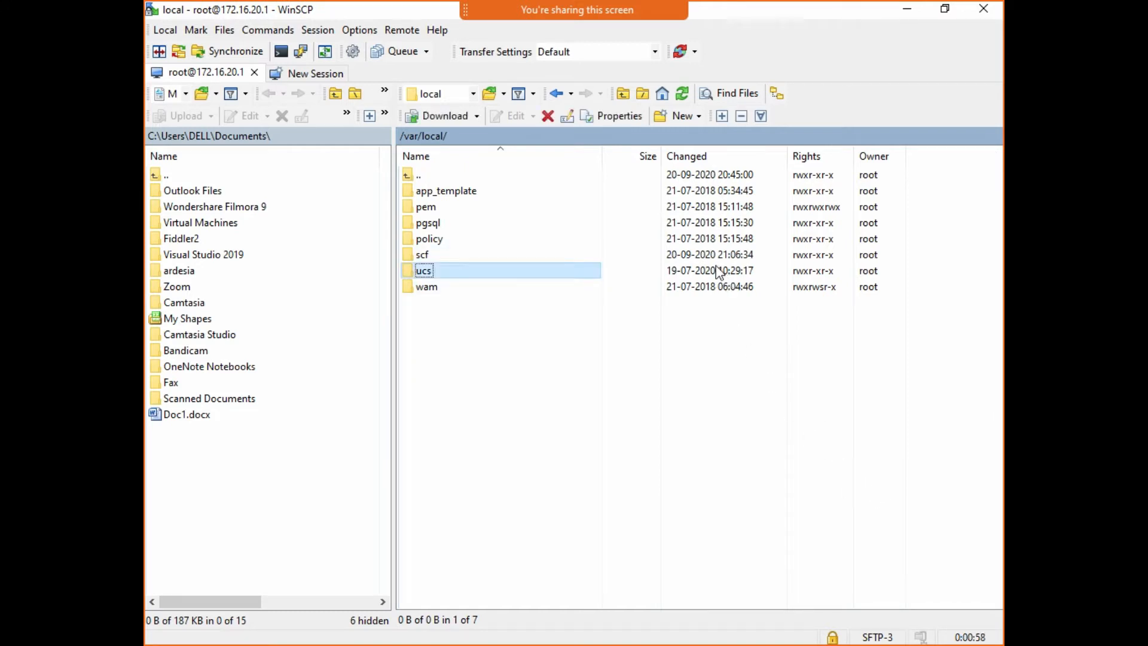
left_click(718, 258)
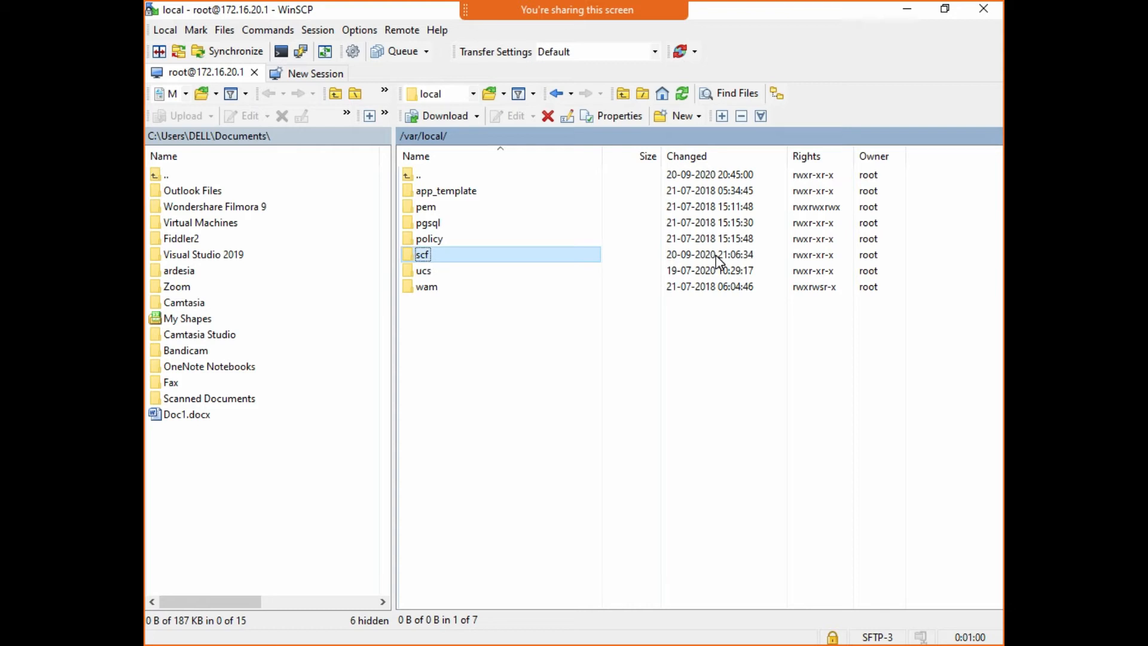
left_click(729, 275)
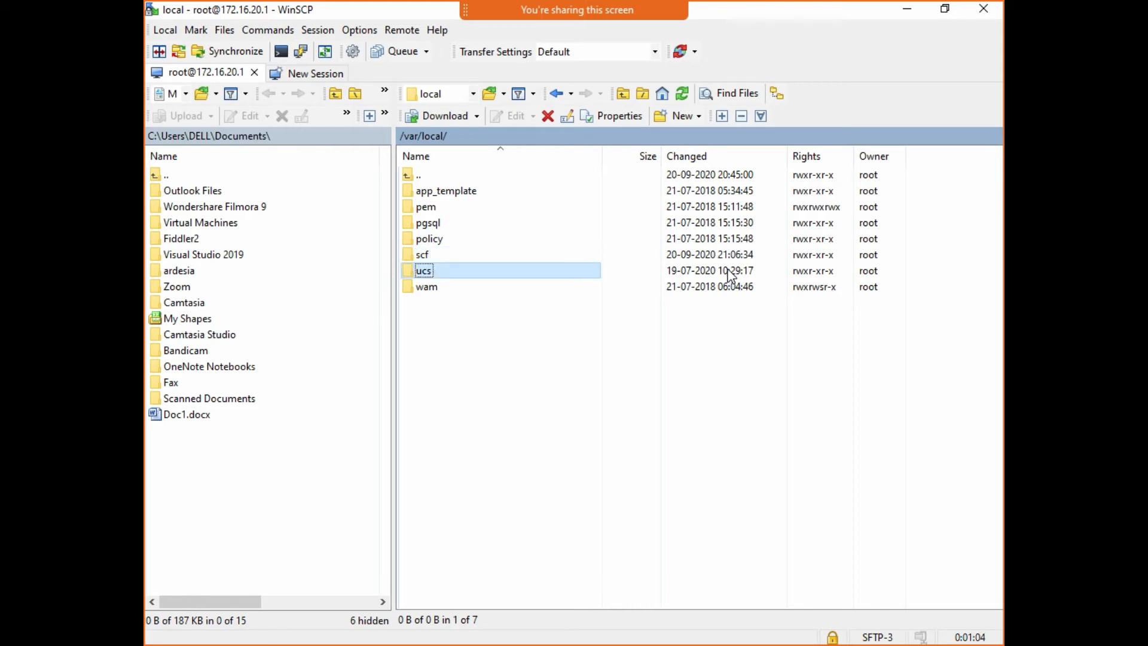
left_click(724, 258)
double_click(723, 257)
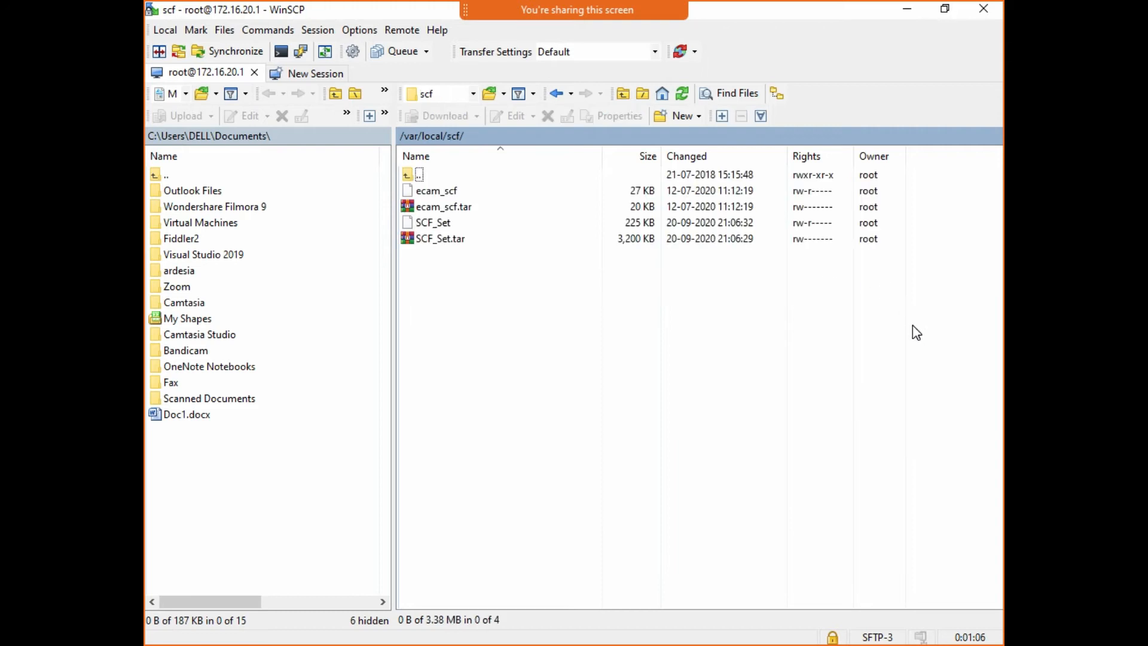
left_click(740, 225)
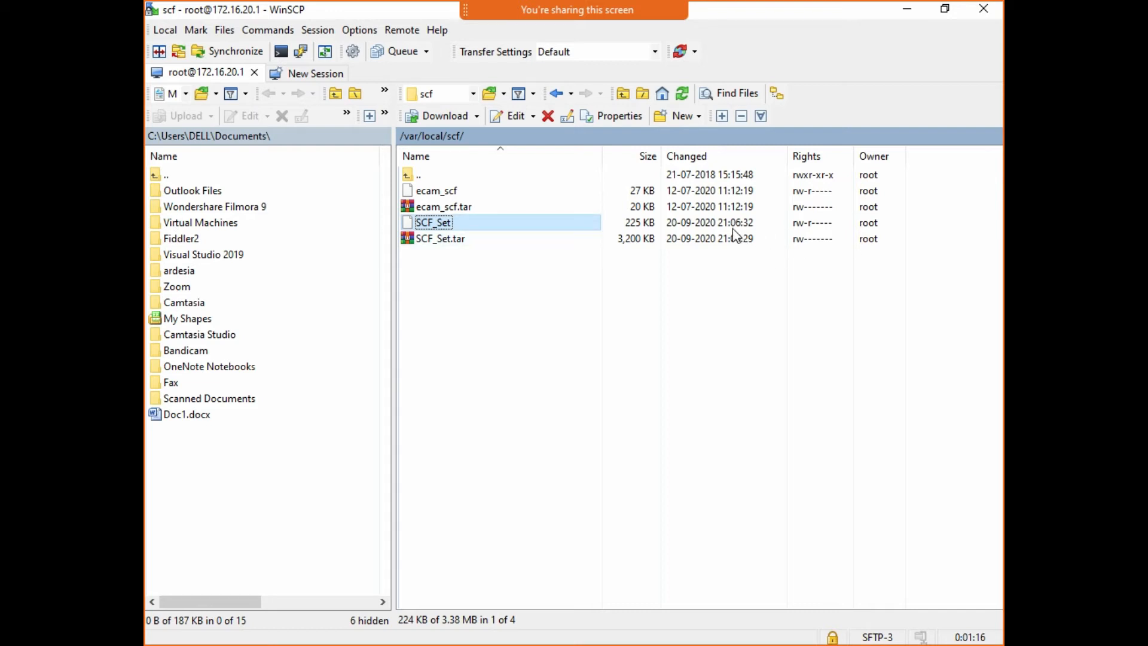
- Download SCF_Set from the context menu into the local Documents folder
key("Menu")
key("Down")
key("Down")
key("Down")
key("Return")
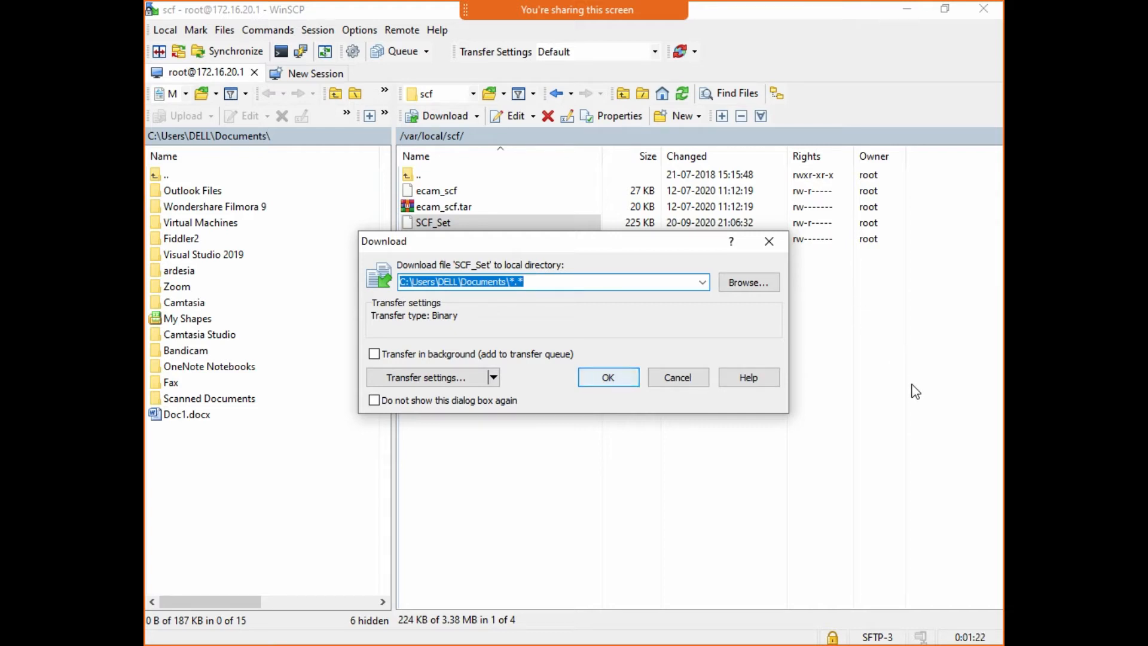
key("Return")
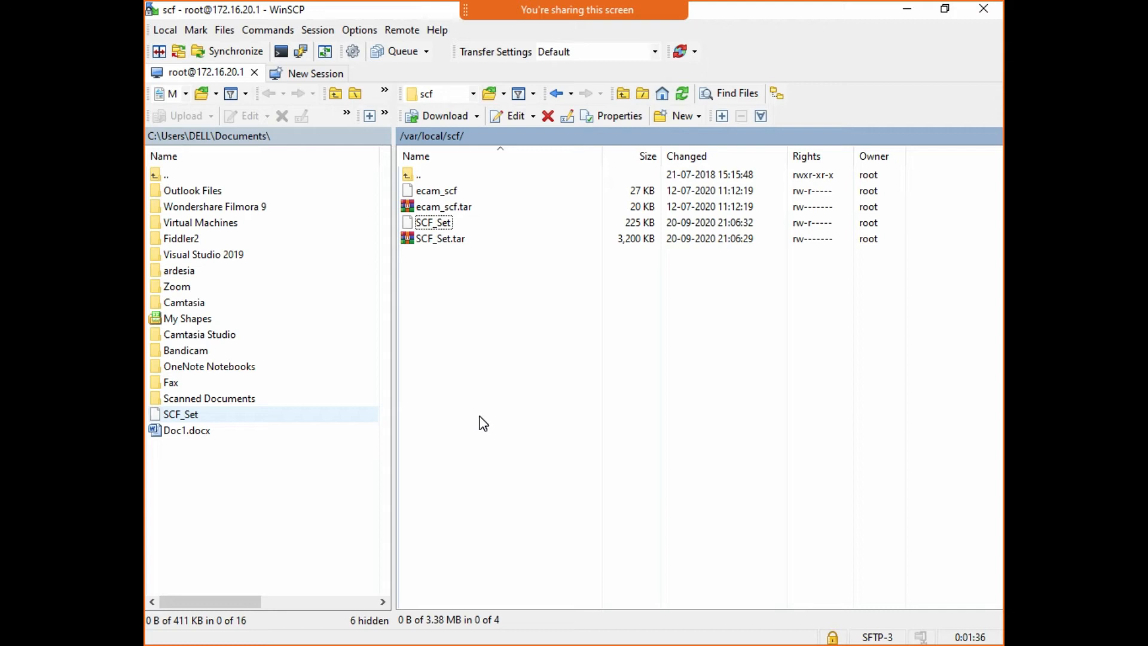
key("Tab")
- Open the local SCF_Set copy in the internal editor and scroll through its analytics gui-widget blocks
key("F4")
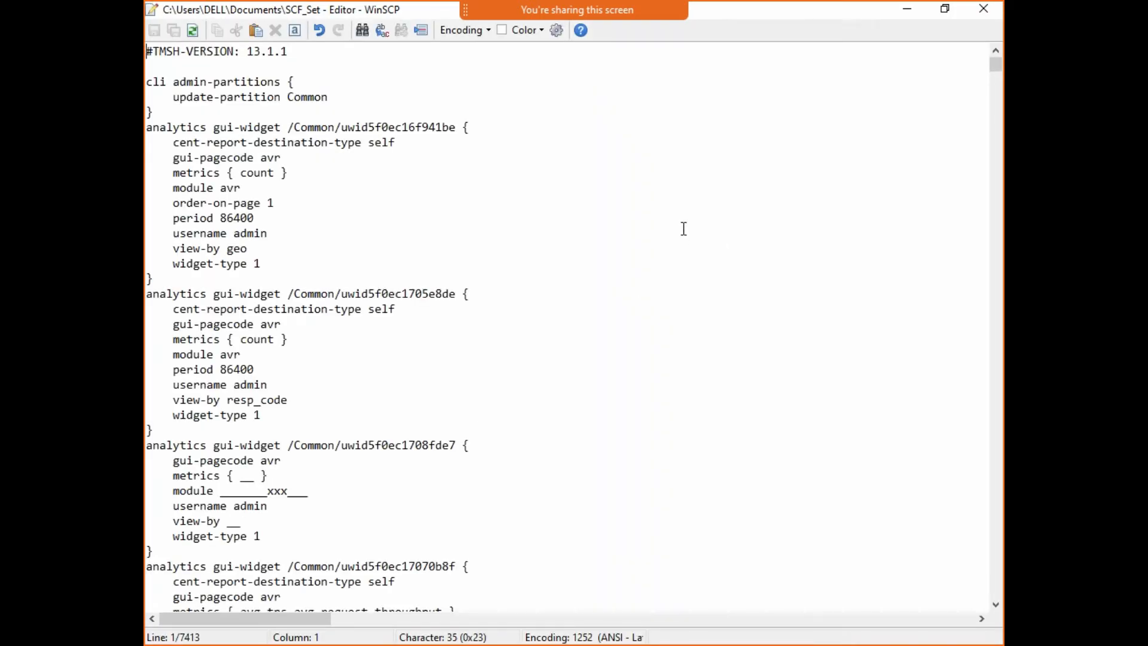
left_click_drag(150, 82, 671, 476)
scroll(671, 476, "down", 10)
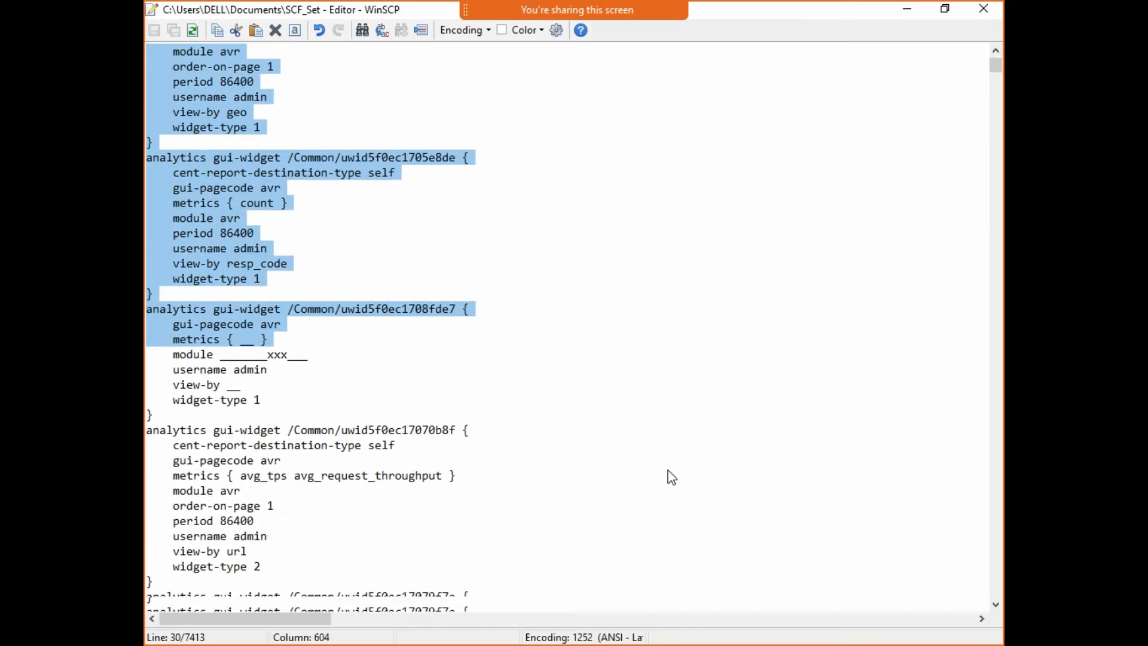
left_click_drag(538, 312, 644, 589)
scroll(680, 452, "down", 7)
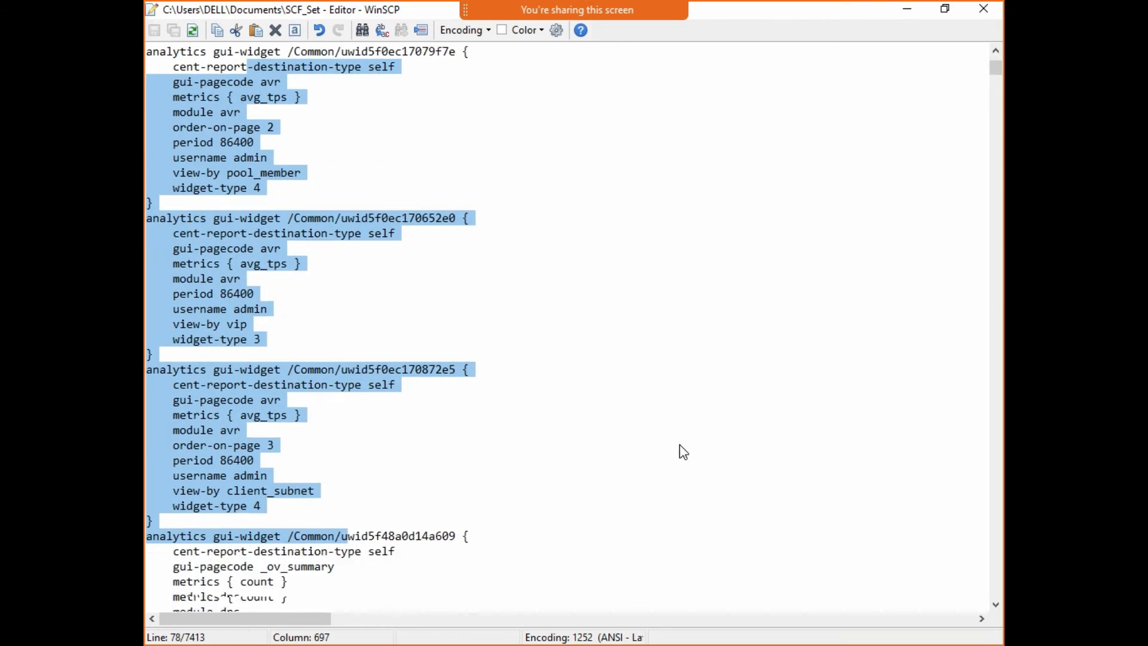
scroll(683, 451, "down", 20)
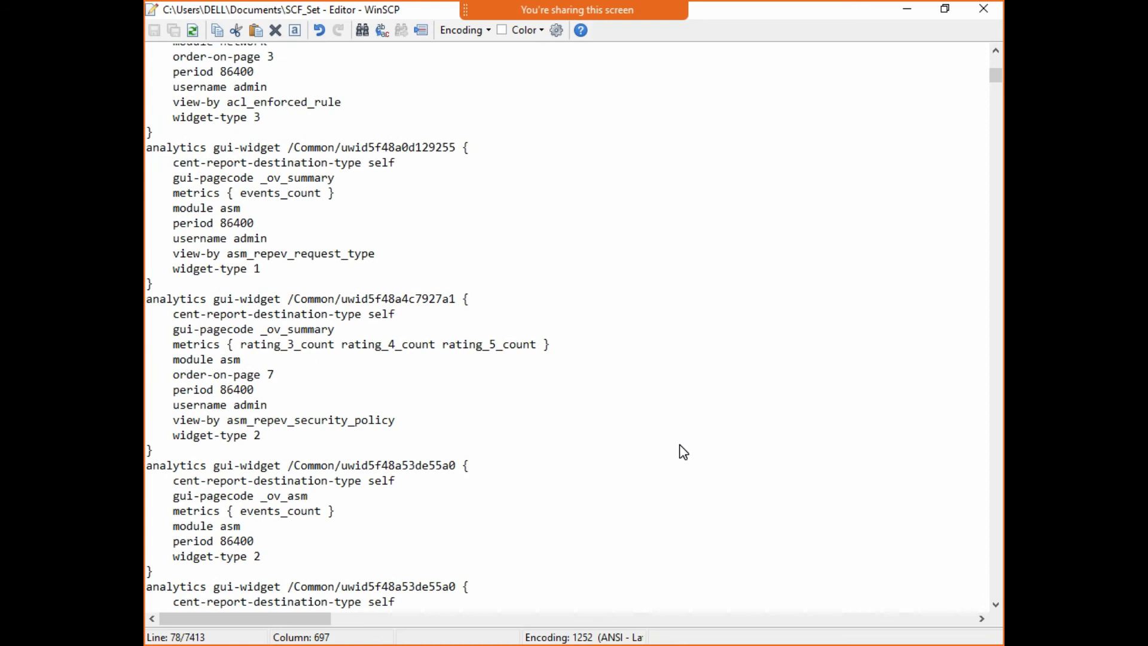
scroll(679, 445, "down", 17)
left_click_drag(260, 338, 652, 599)
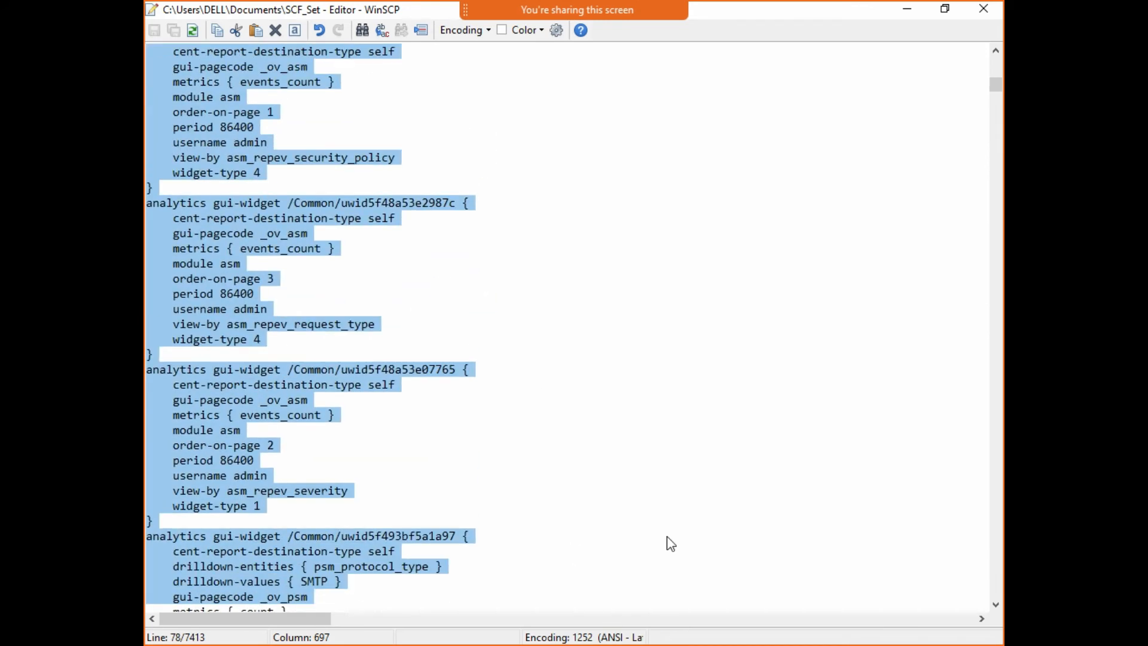
left_click(773, 445)
- Search SCF_Set for 'virtual' until the virtual /Common/Sept definition is reached
key("ctrl+f")
type("virtual")
key("Return")
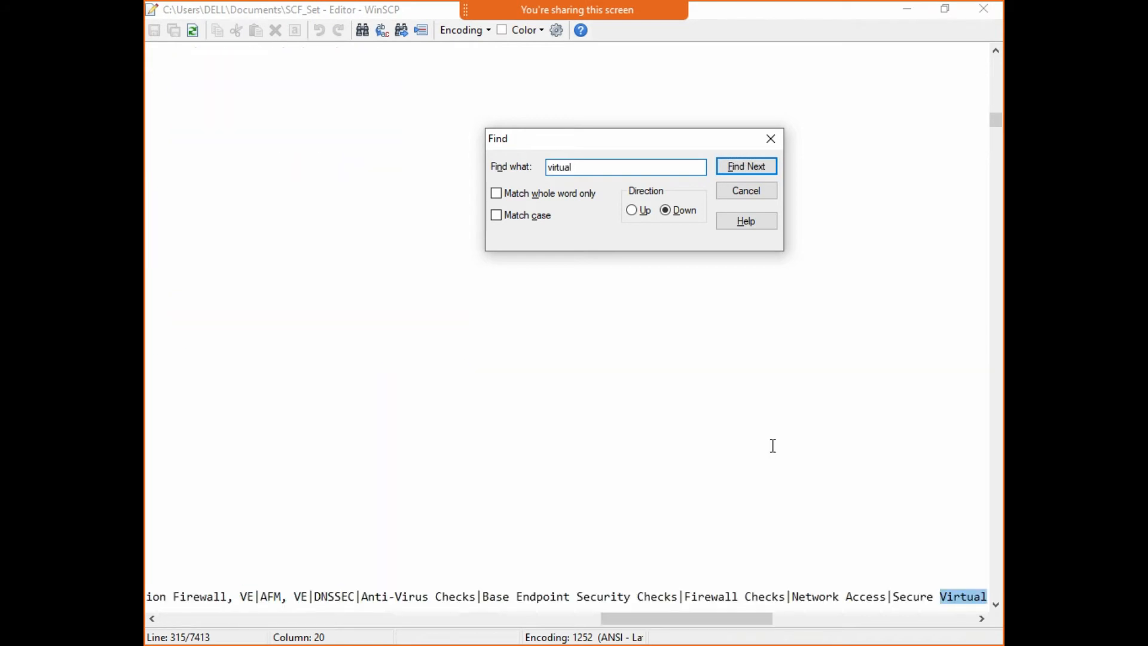
key("Return")
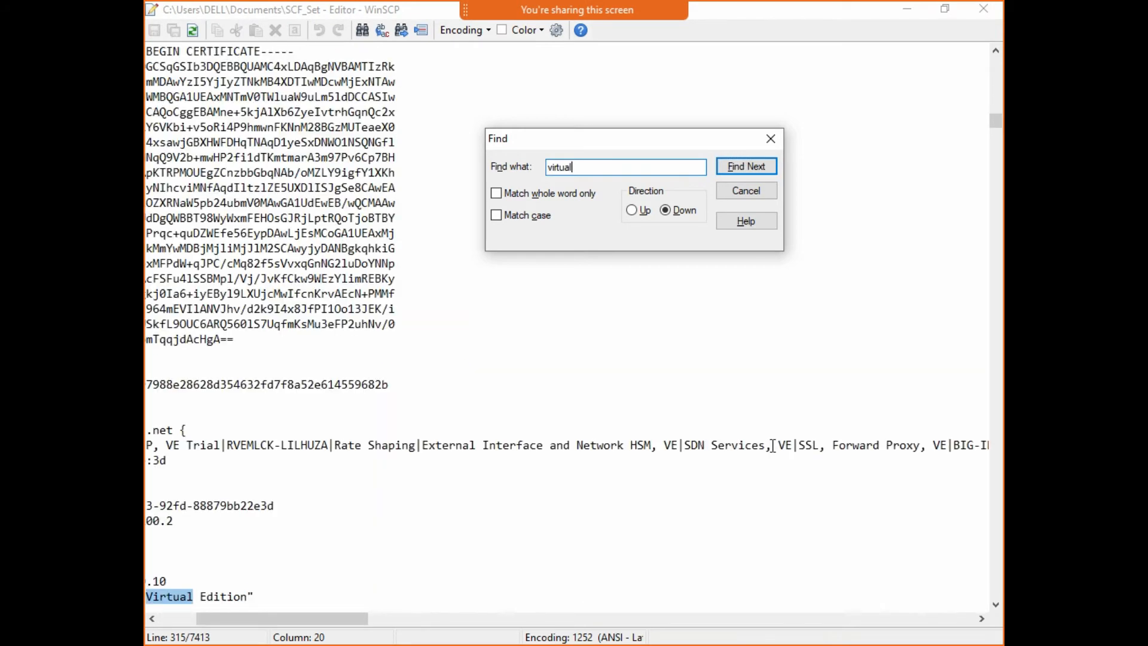
key("Return")
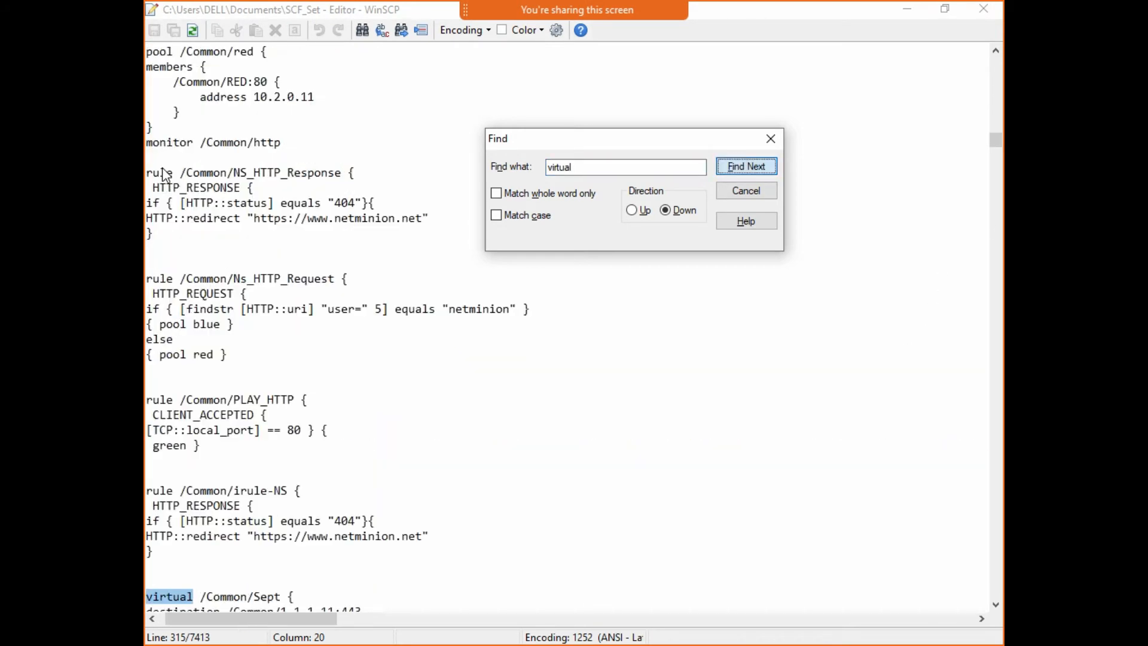
left_click(770, 139)
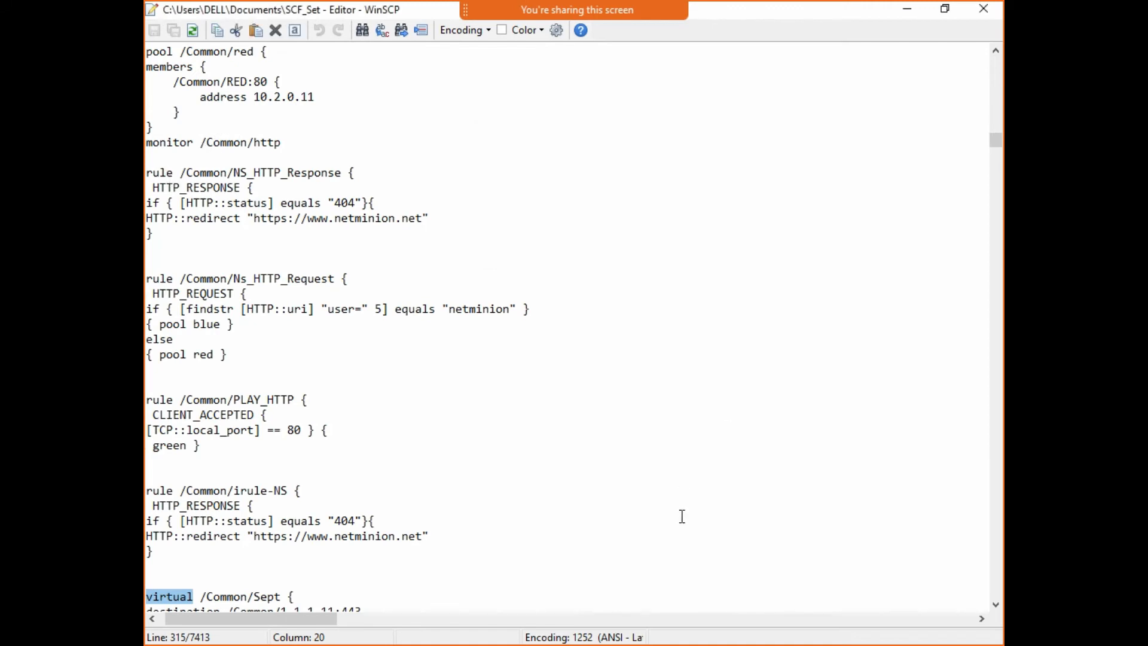
- Review the VS_SSH virtual server's destination, protocol, mask and automap settings
scroll(612, 624, "left", 1)
scroll(592, 507, "down", 4)
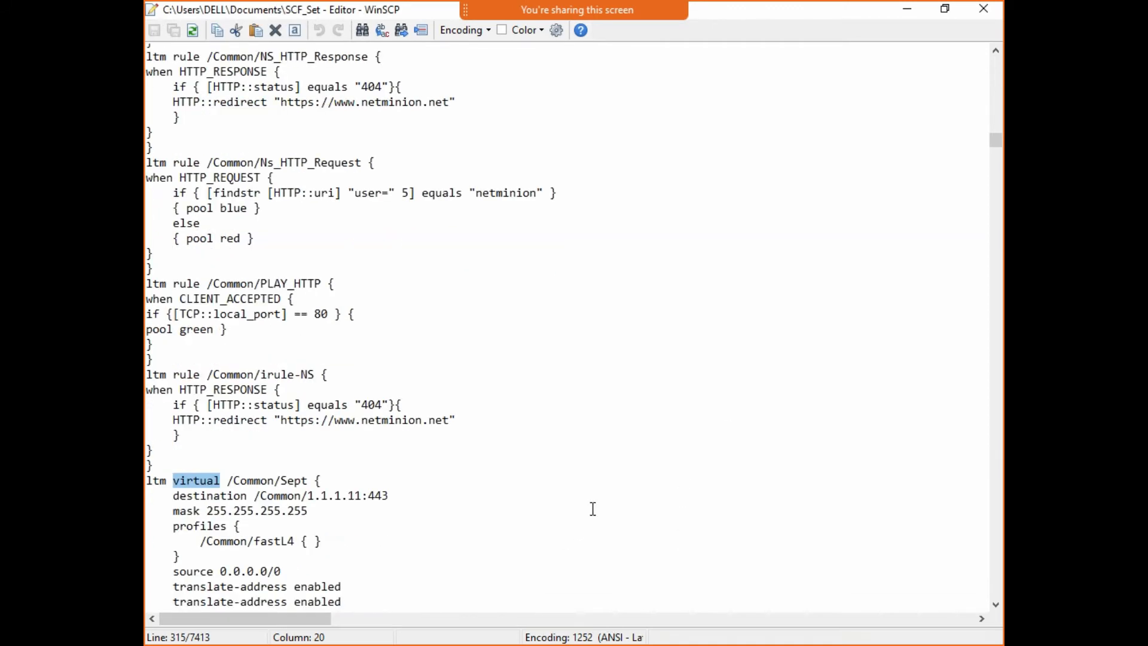
left_click_drag(274, 415, 313, 416)
scroll(733, 420, "down", 1)
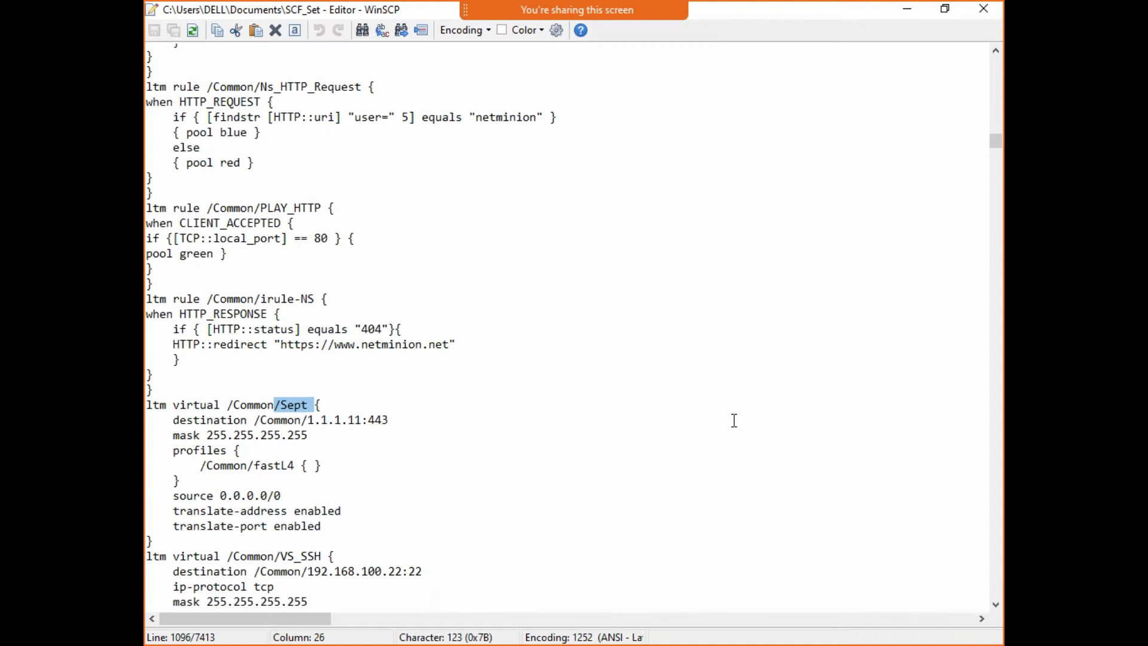
left_click_drag(616, 425, 428, 373)
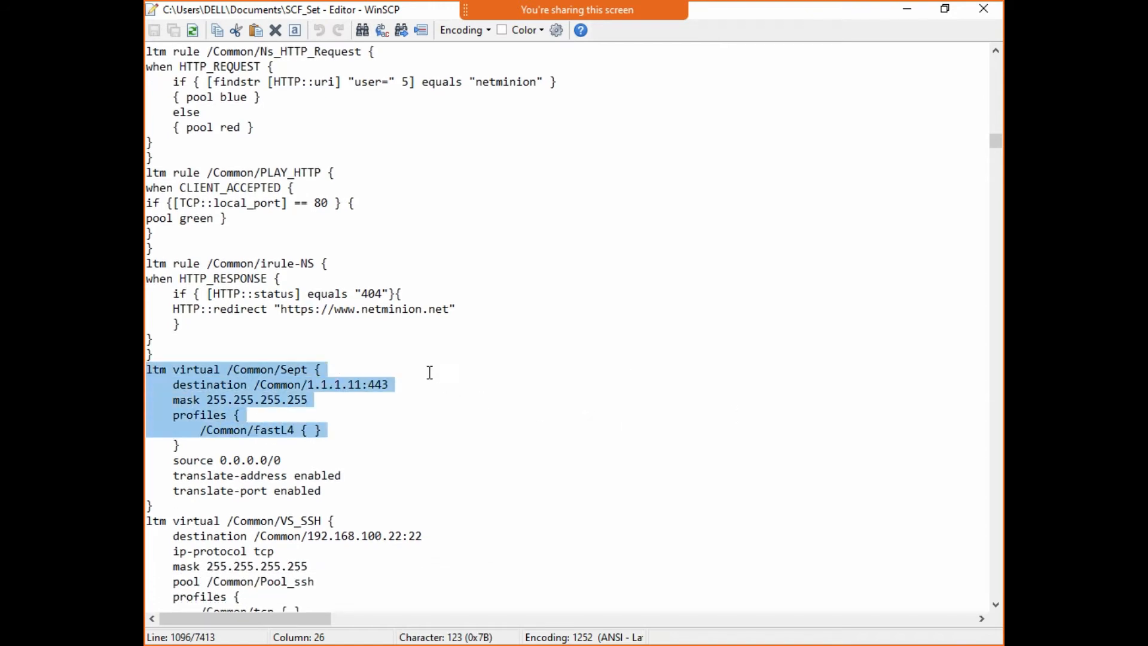
scroll(625, 429, "down", 3)
scroll(625, 423, "down", 1)
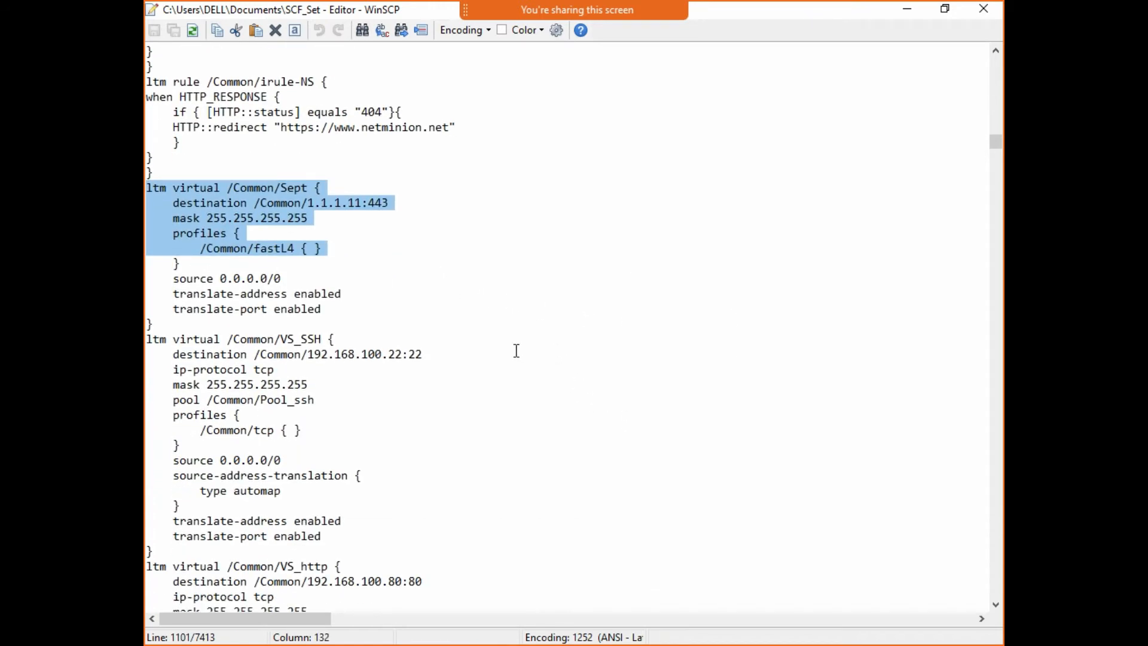
left_click_drag(461, 344, 673, 540)
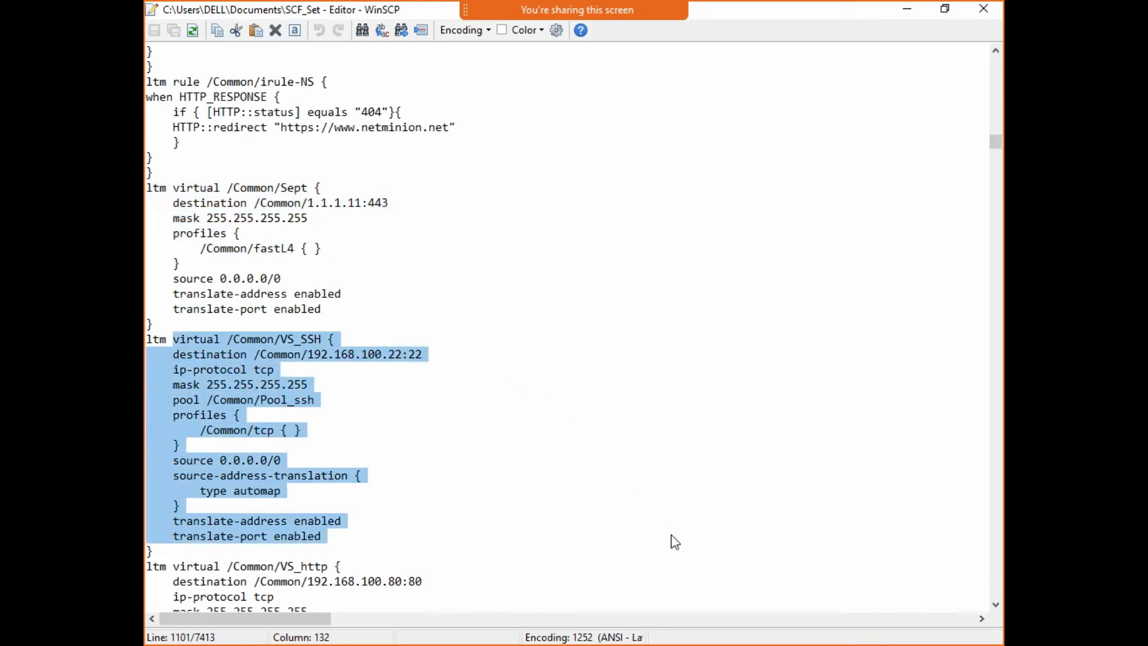
left_click(705, 541)
left_click_drag(468, 358, 642, 358)
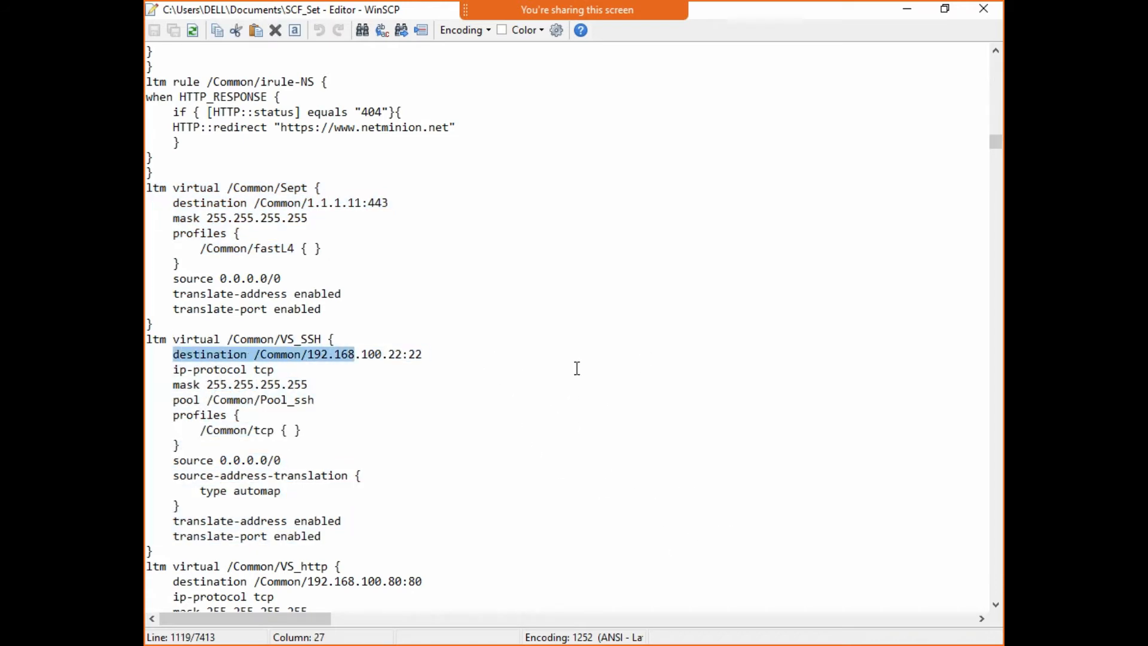
left_click_drag(473, 371, 430, 523)
double_click(528, 491)
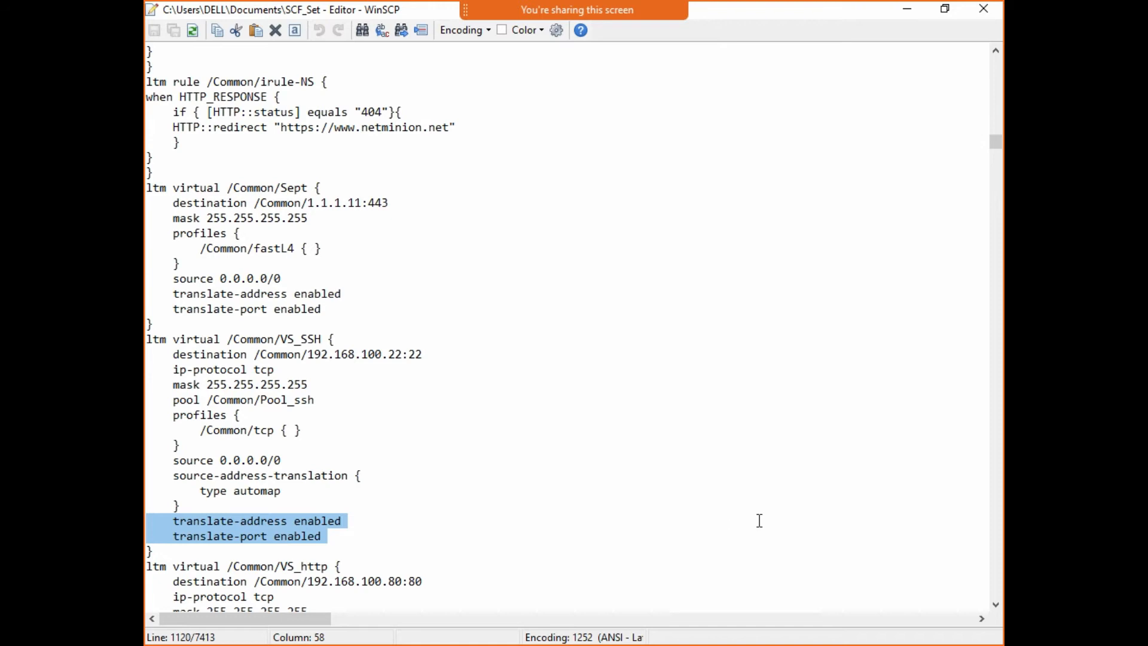
- Look over the VS_http block, then close the SCF_Set editor
scroll(759, 520, "down", 1)
scroll(759, 520, "down", 1)
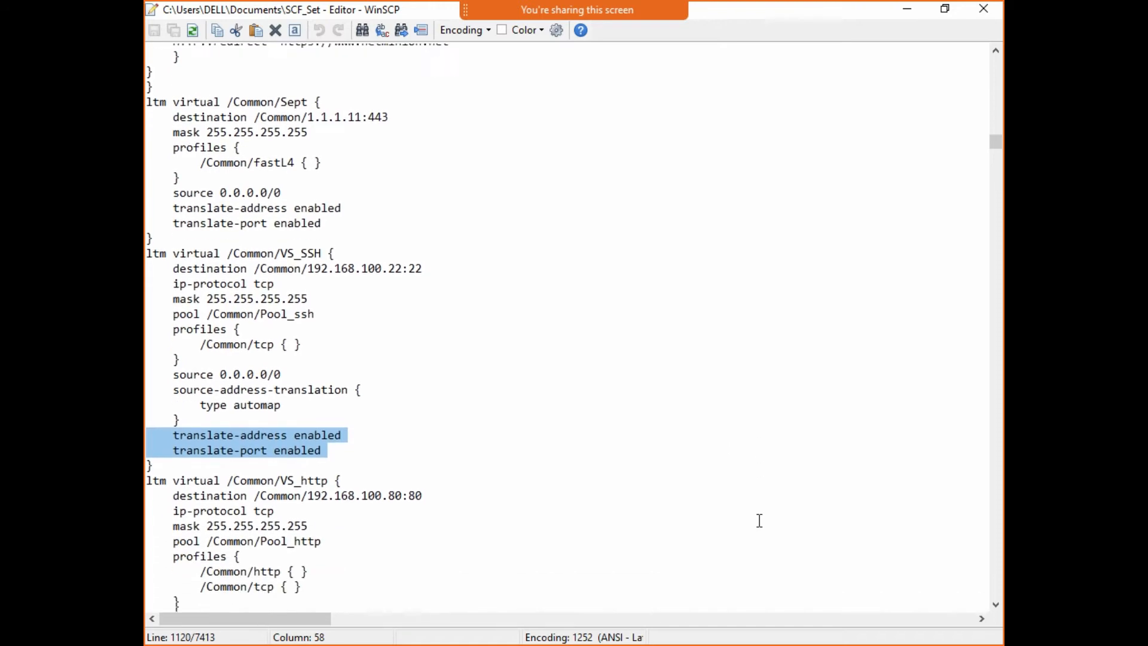
scroll(759, 520, "down", 4)
left_click_drag(712, 545, 436, 304)
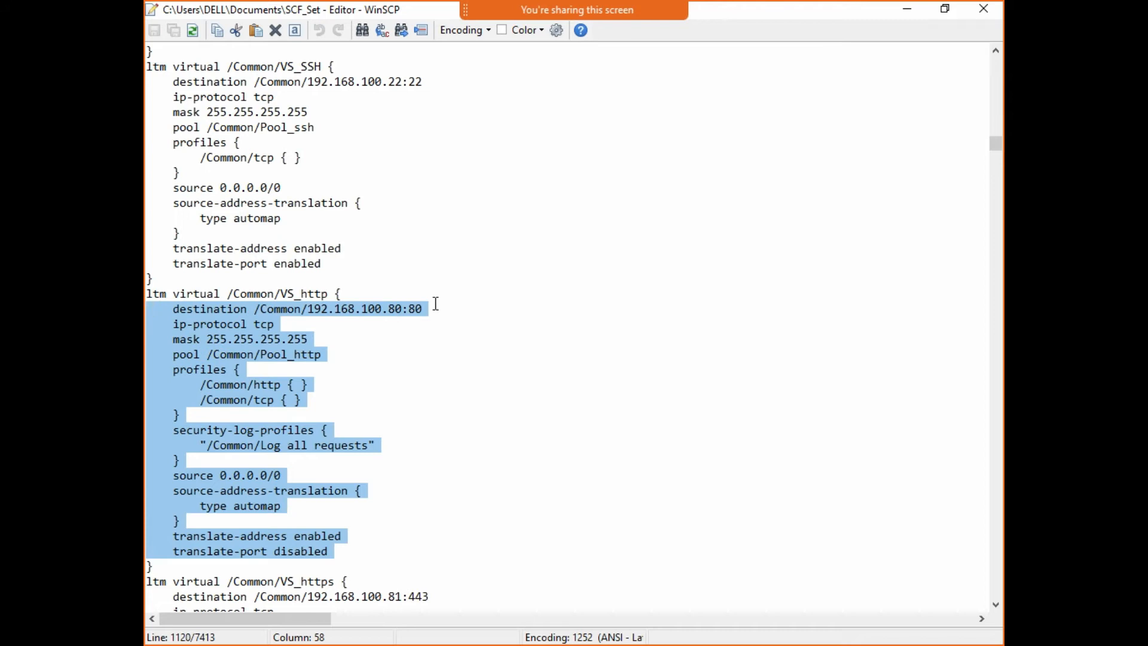
left_click(917, 415)
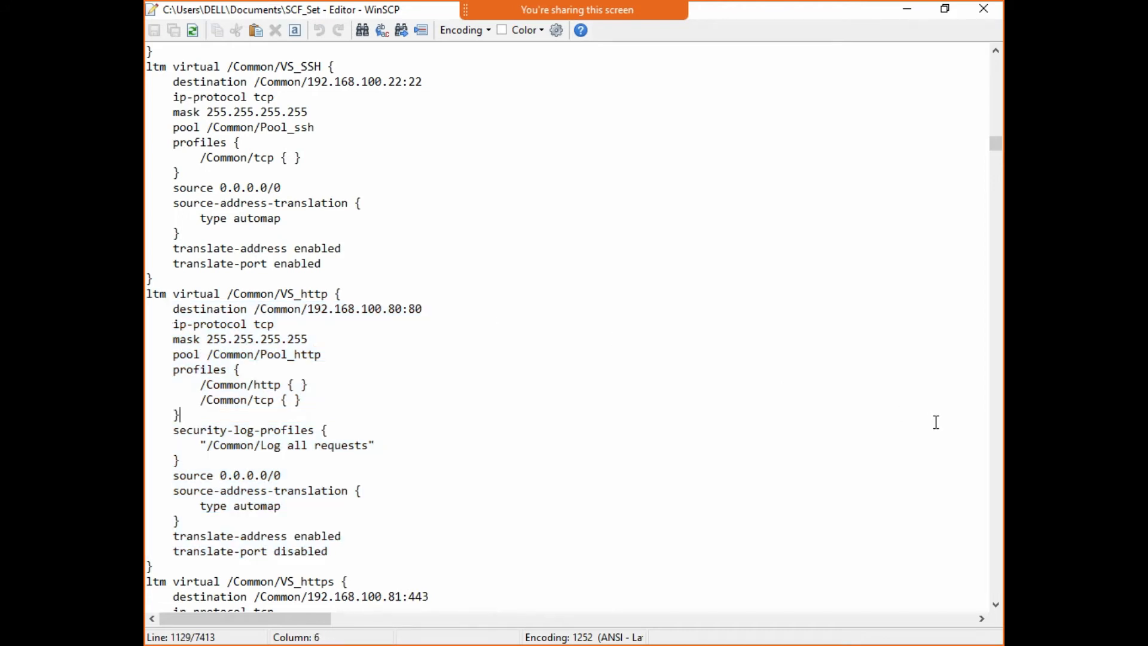
left_click(983, 9)
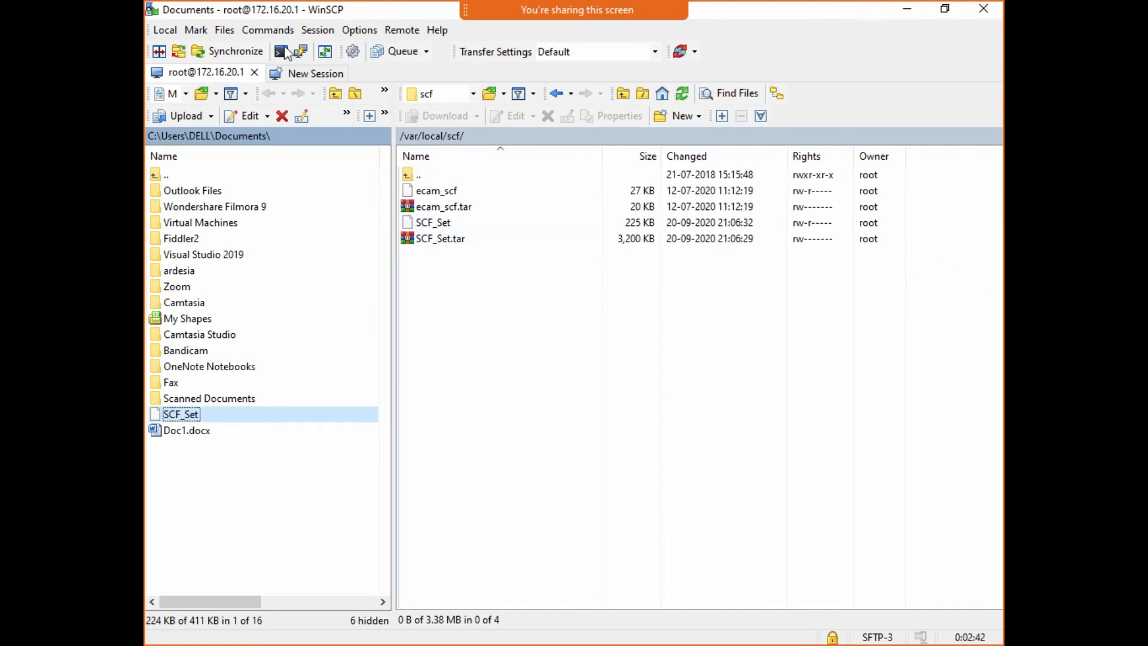
- Minimize WinSCP and PuTTY so the BIG-IP web page is in front
left_click(906, 9)
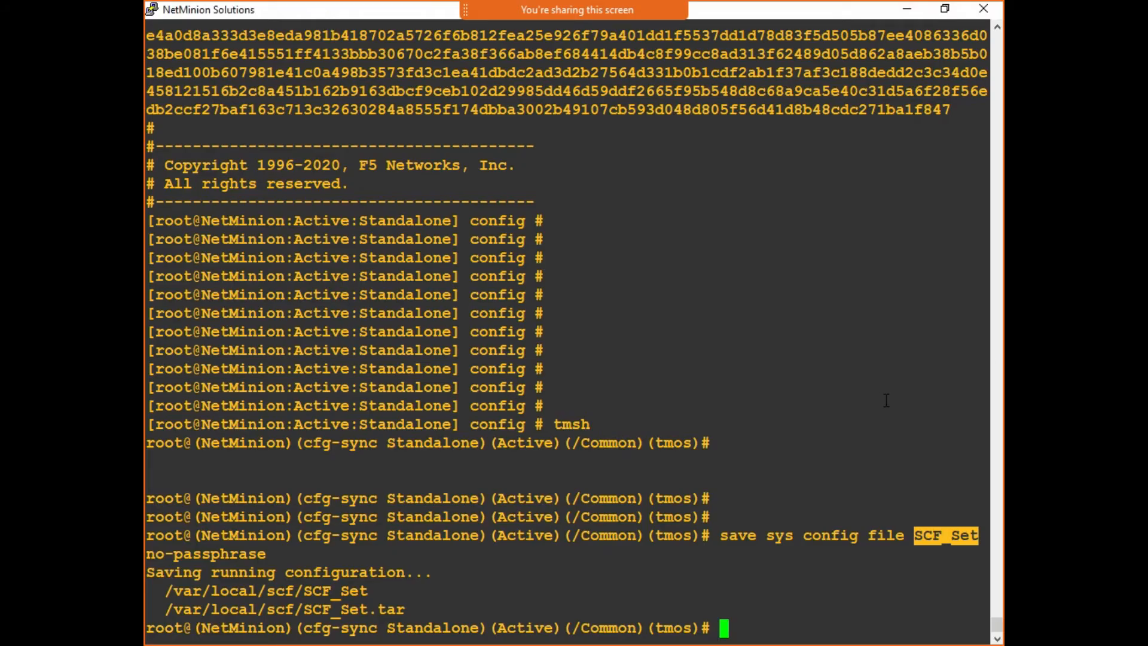
key("Return")
key("Return")
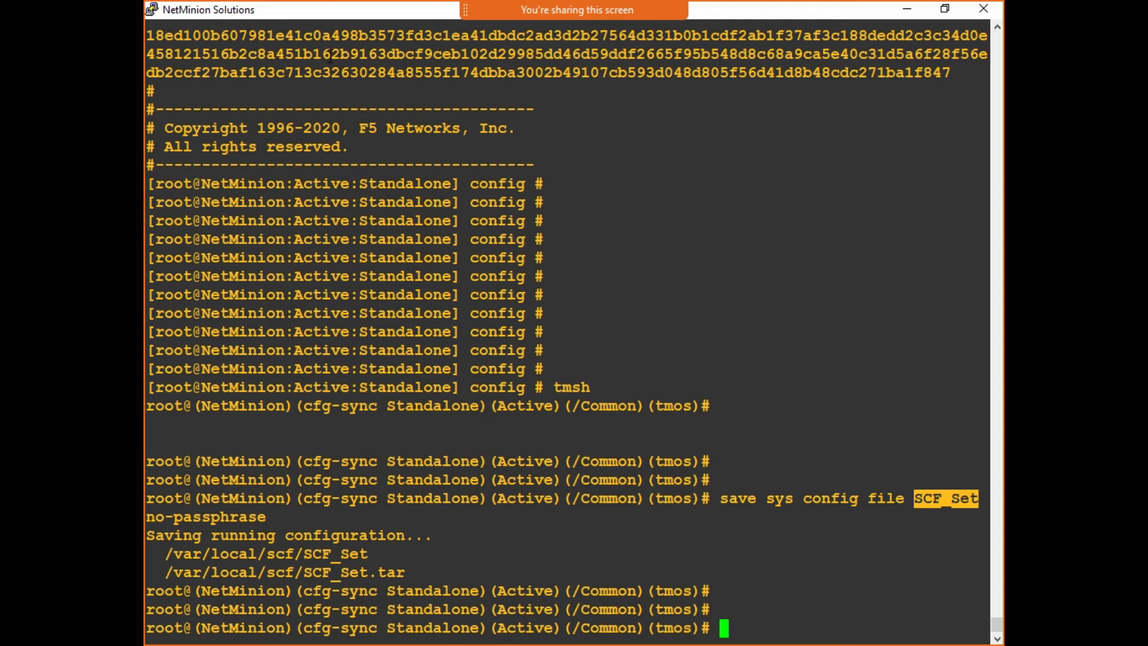
left_click(906, 9)
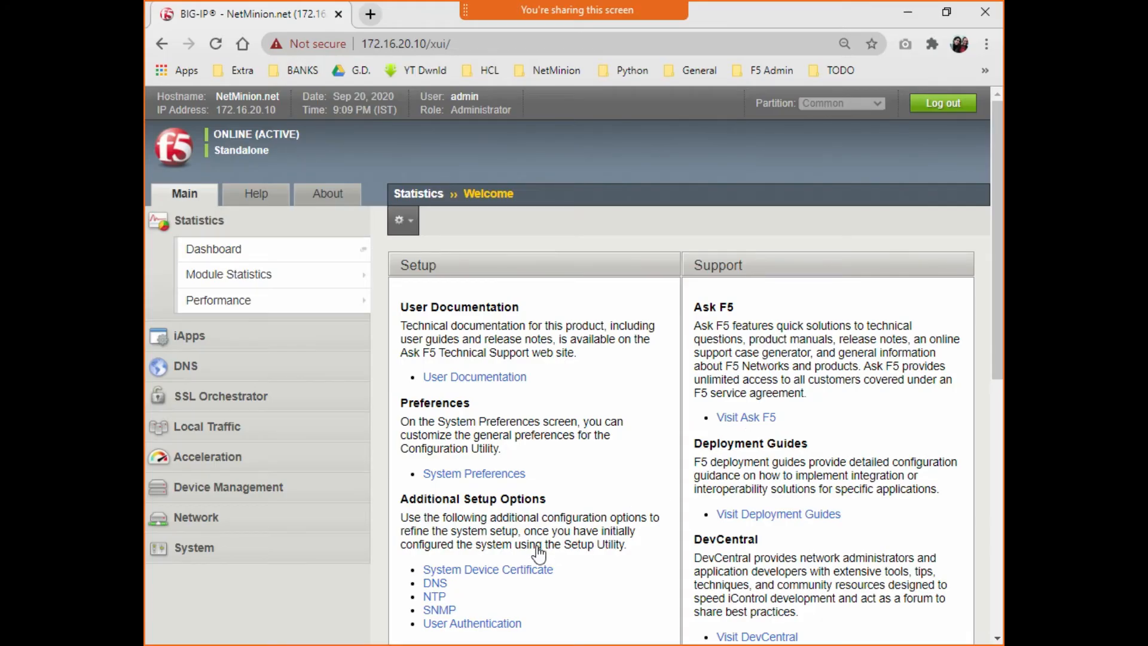
- Go to System > Archives to list cs_backup.ucs, ecam19July.ucs and ecam_gui.ucs
left_click(195, 547)
scroll(622, 410, "down", 3)
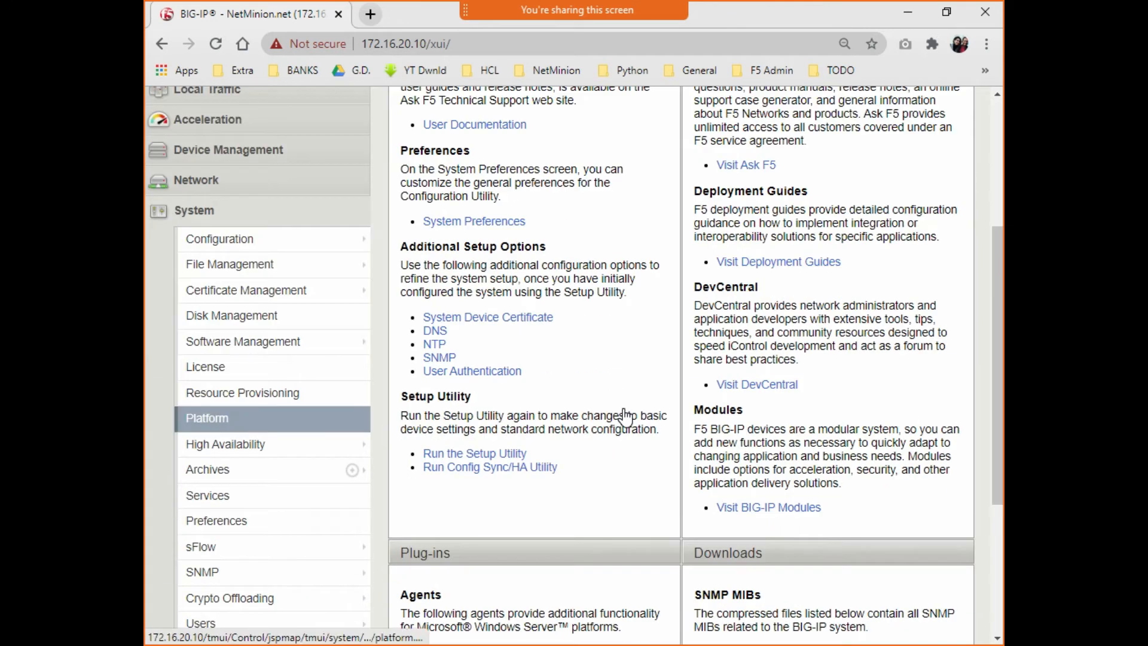
scroll(623, 417, "down", 1)
scroll(553, 538, "down", 1)
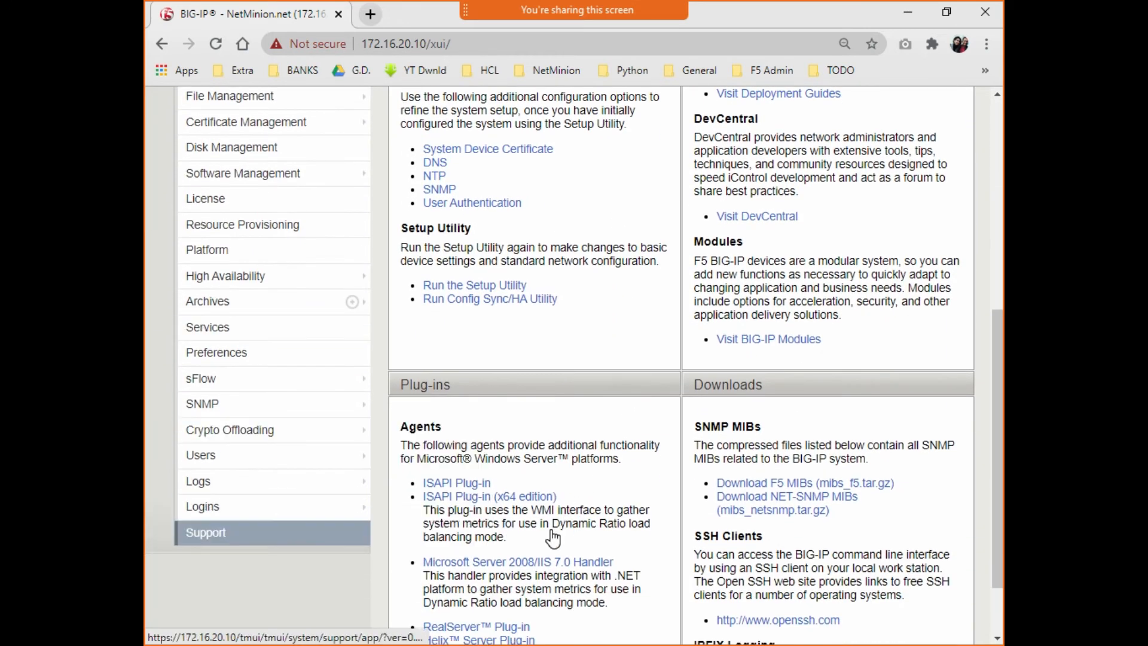
left_click(205, 532)
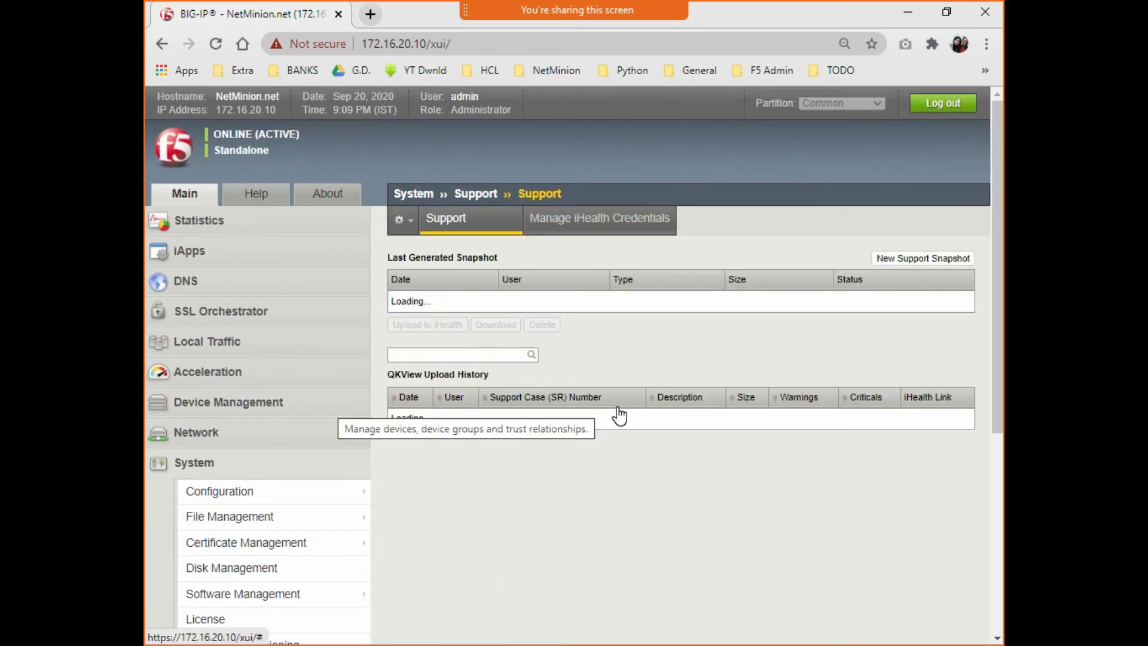
scroll(619, 415, "down", 3)
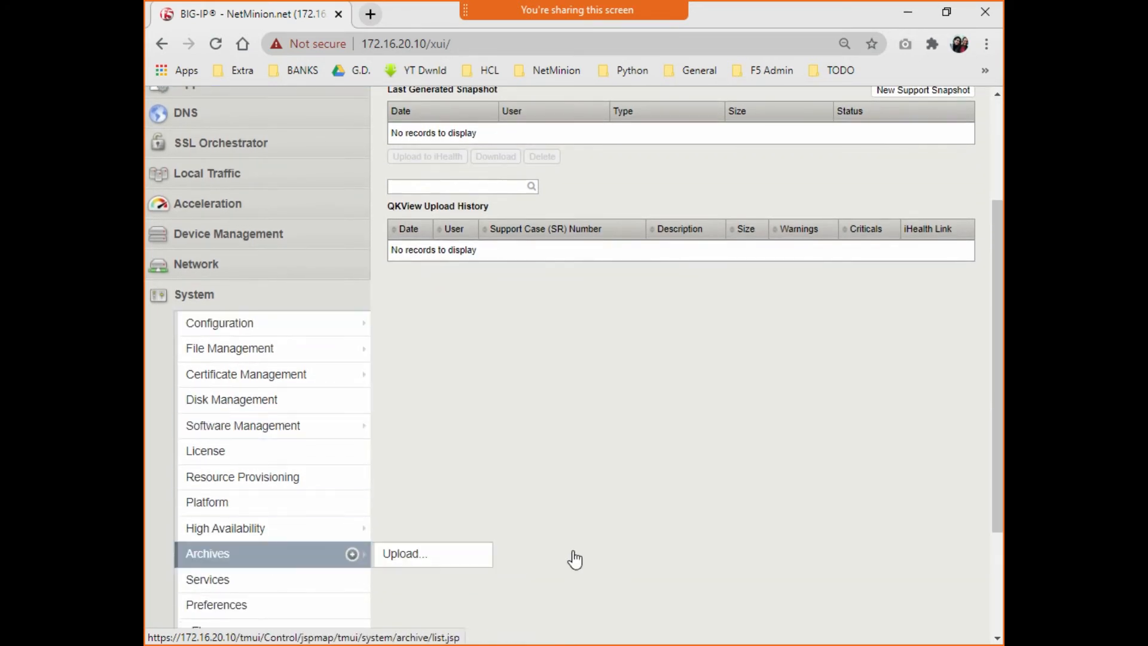
left_click(263, 554)
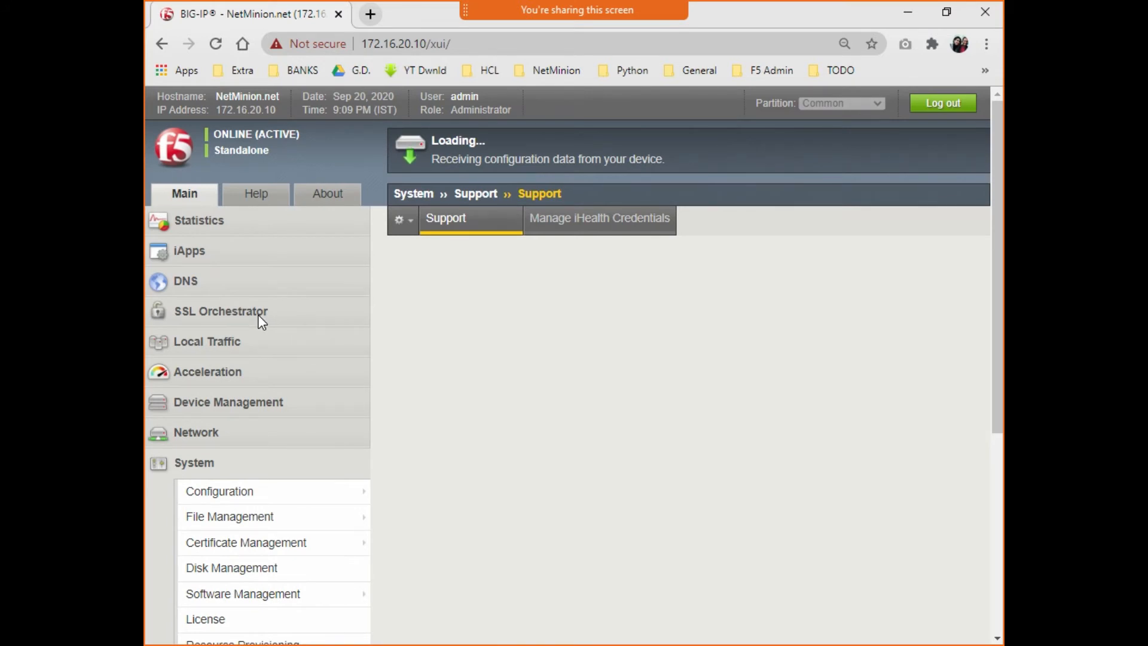
scroll(251, 338, "down", 3)
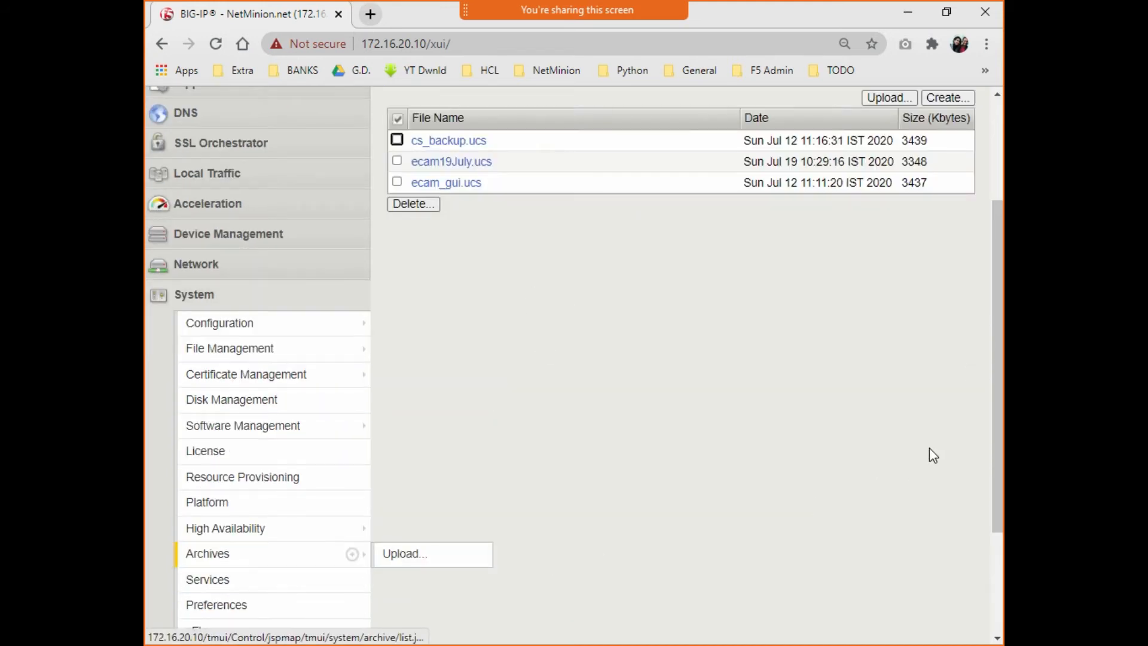
- Check cs_backup.ucs, ecam19July.ucs and ecam_gui.ucs and confirm their deletion
scroll(166, 386, "up", 1)
key("space")
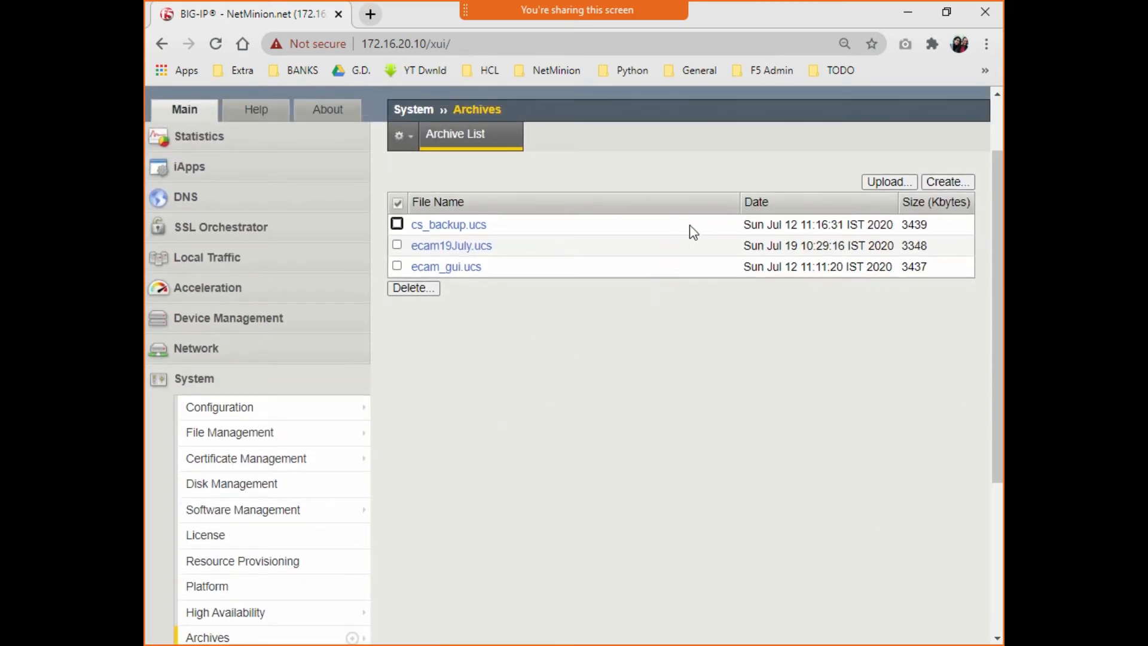
key("Tab")
key("space")
key("Tab")
key("space")
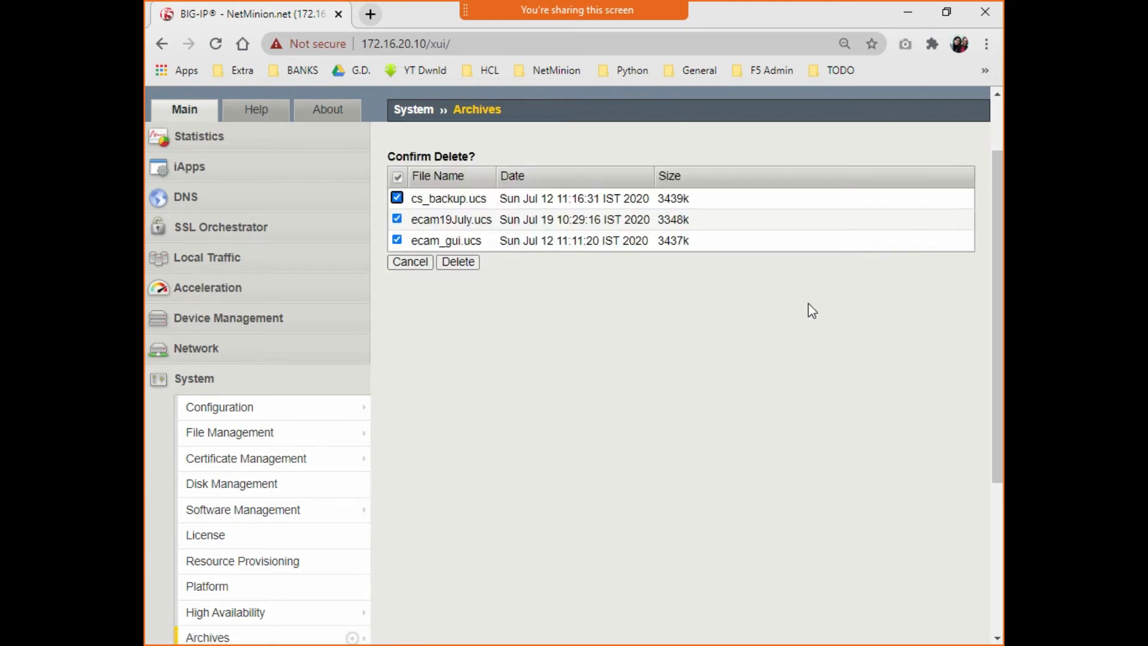
left_click(458, 262)
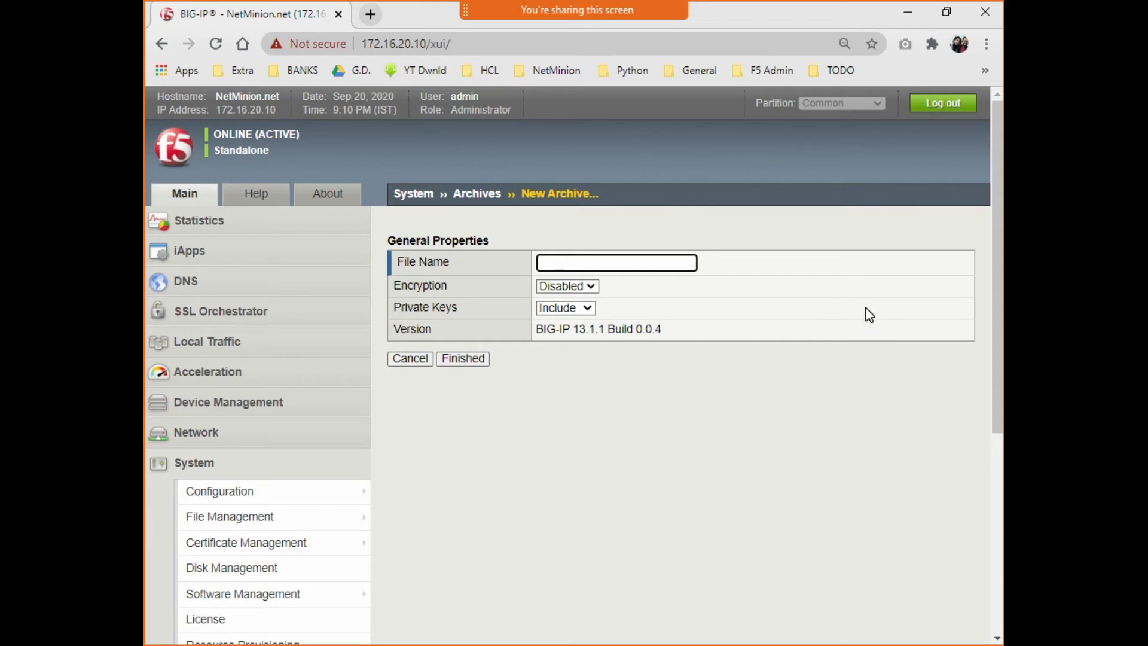
- Submit archive LTM_sept with encryption Disabled and private keys included, then return to WinSCP
key("Down")
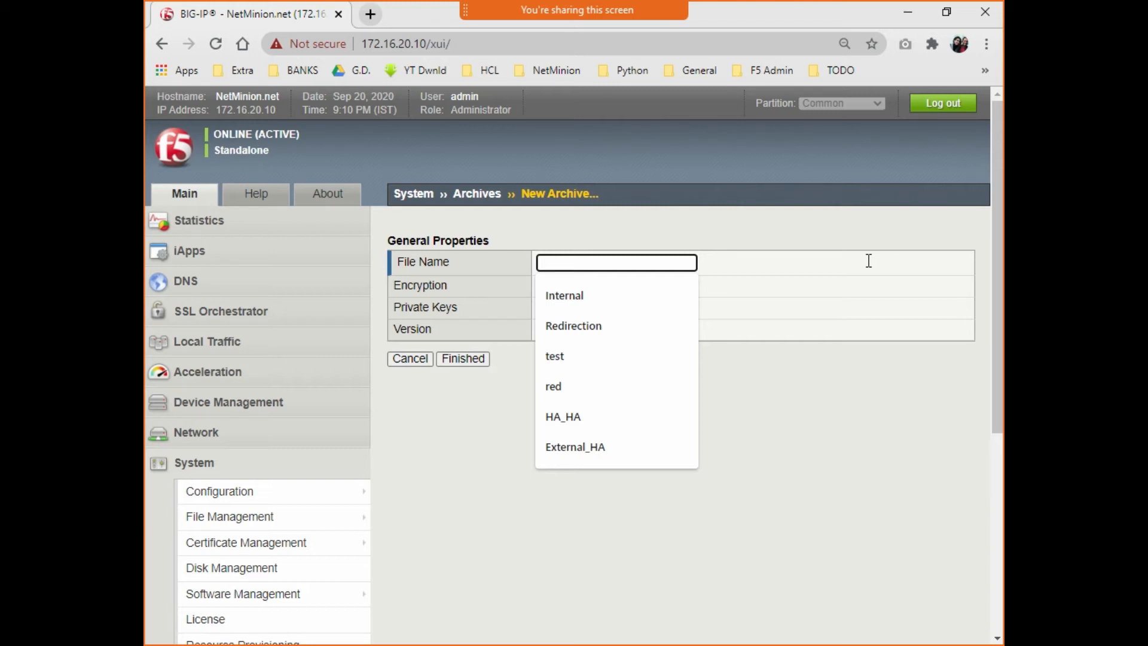
type("LTM_sept")
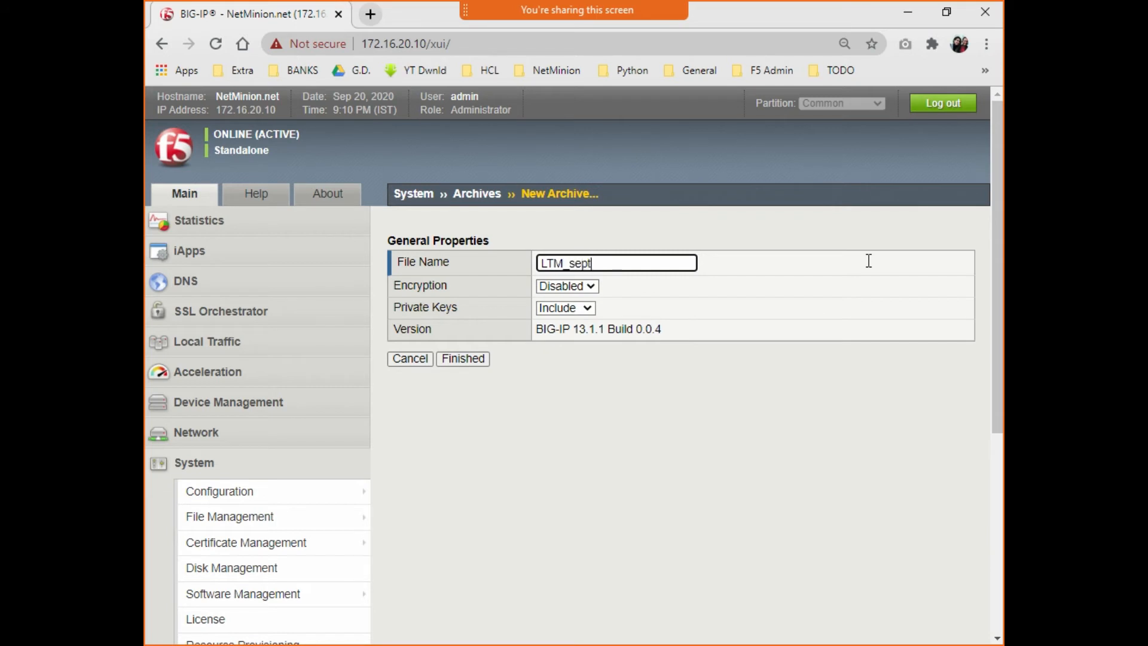
key("Return")
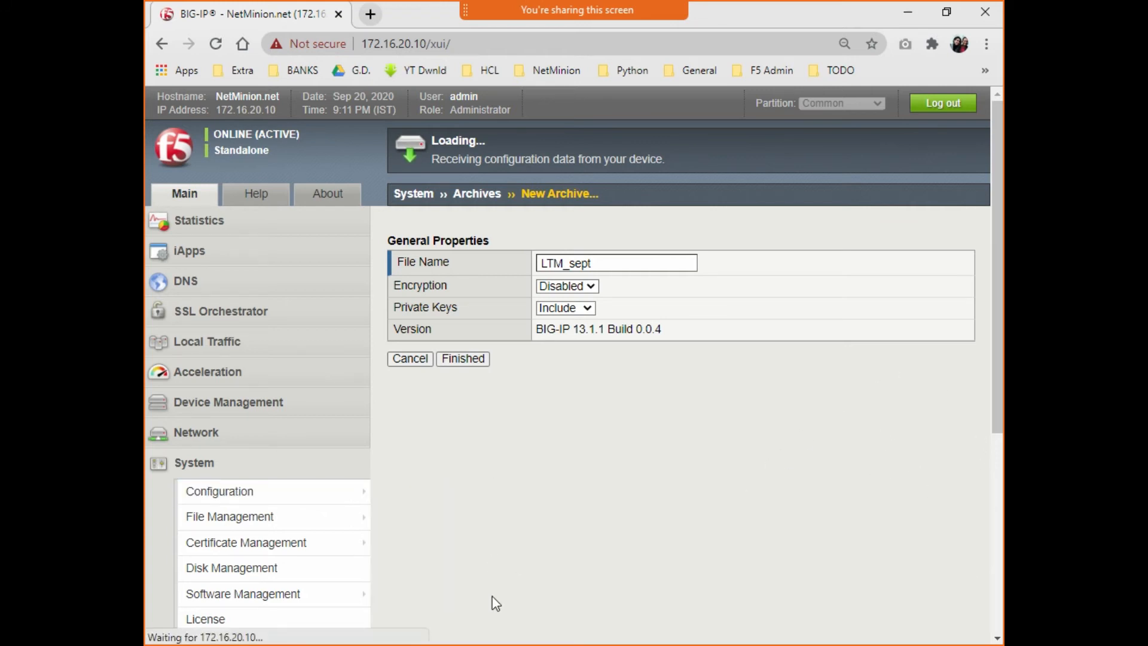
left_click(202, 558)
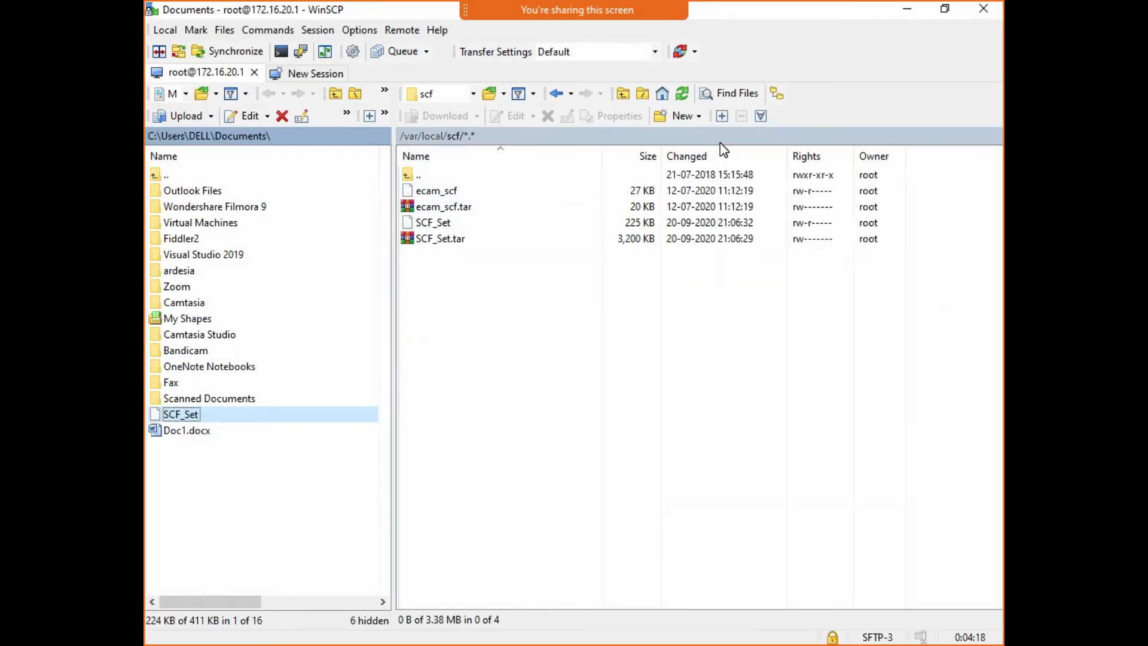
- Open the remote /var/local/ucs folder, then minimize WinSCP and Chrome to reveal the Configuration Archives slide
left_click(720, 144)
double_click(714, 274)
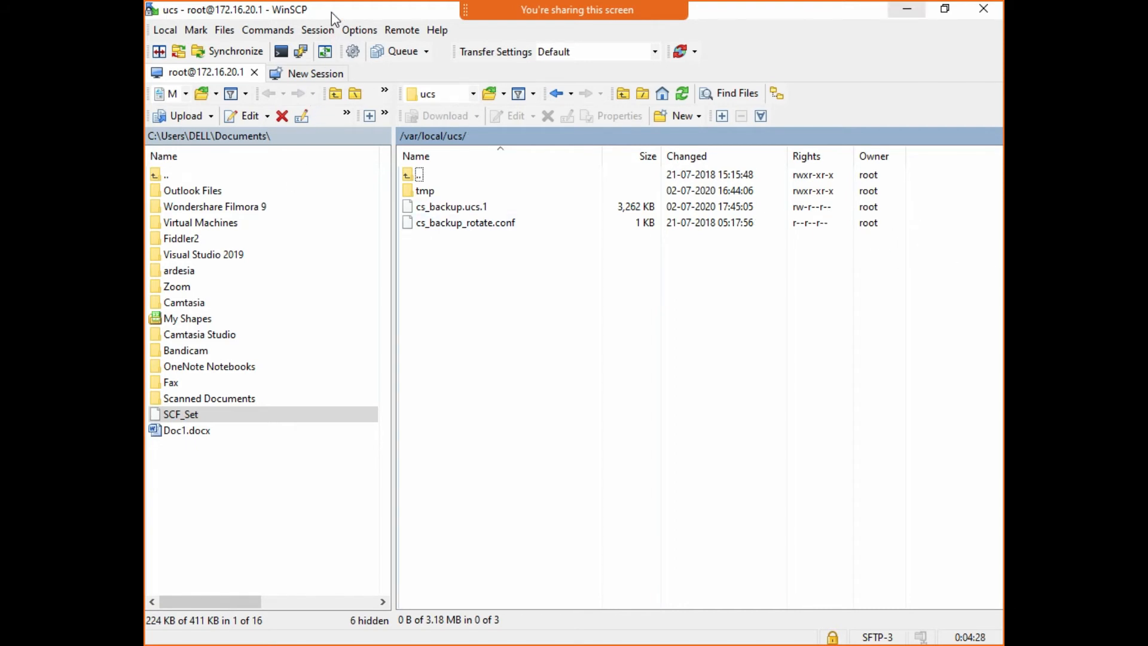
left_click(906, 9)
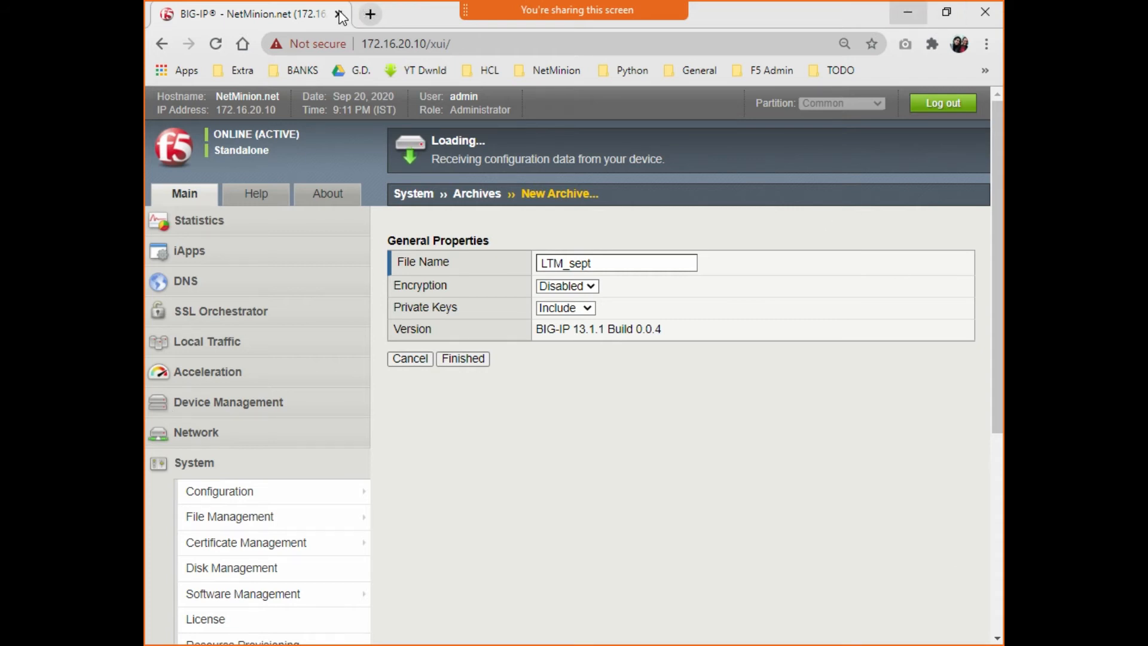
left_click(907, 12)
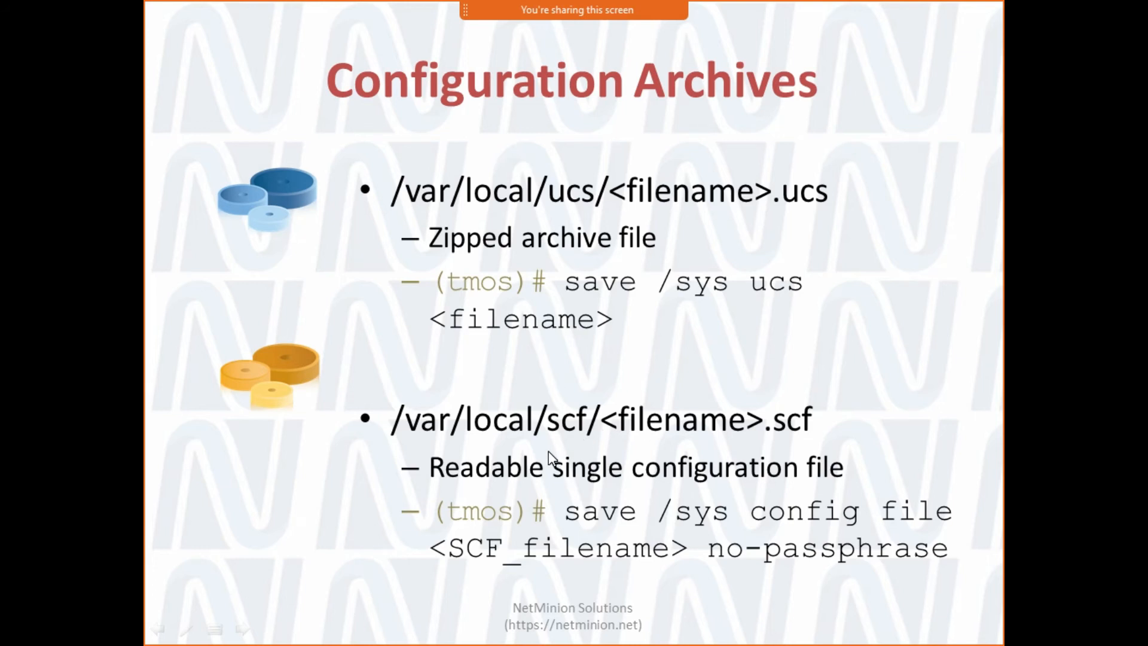